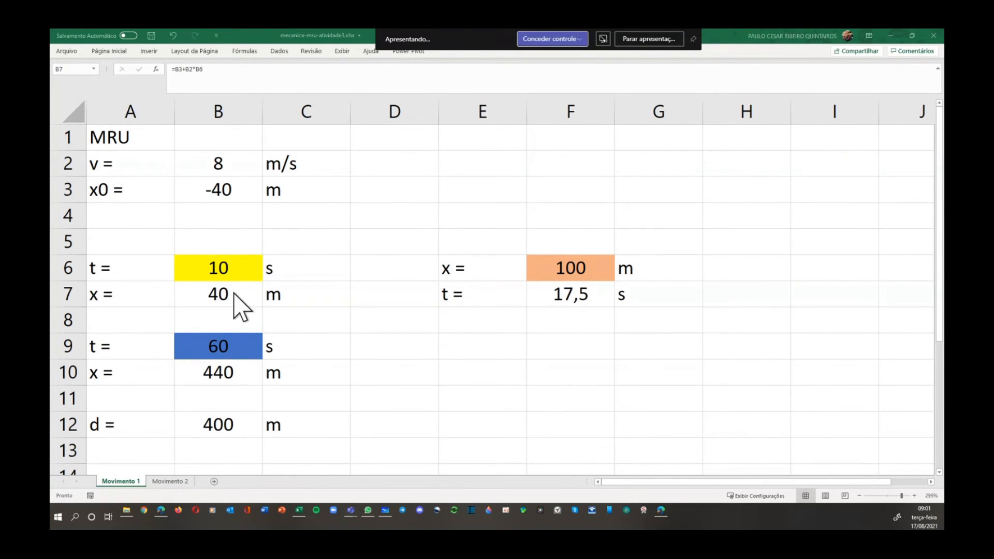
# Inspect the position formulas in B7 and B10 and the distance formula in B12 on the Movimento 1 sheet.
pyautogui.doubleClick(239, 306)
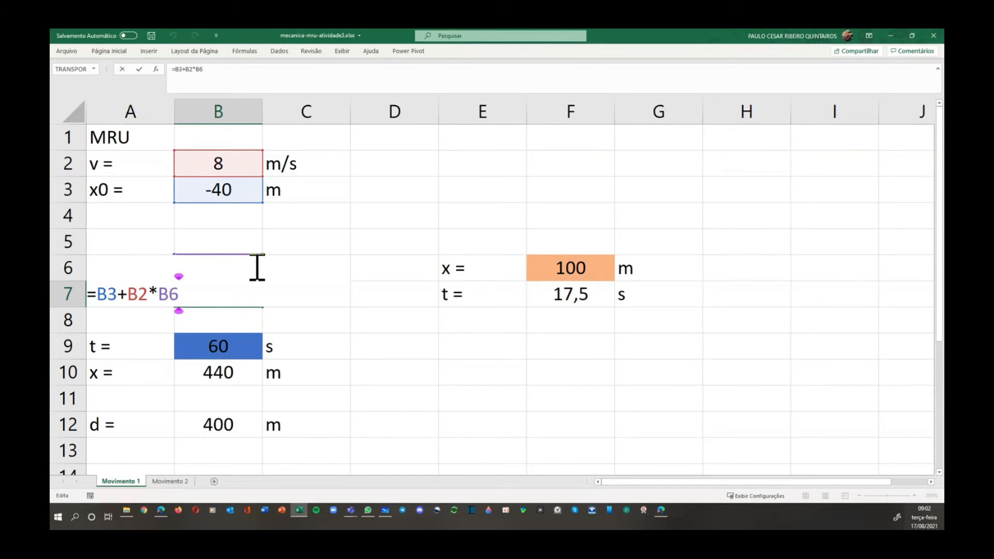
pyautogui.press('Return')
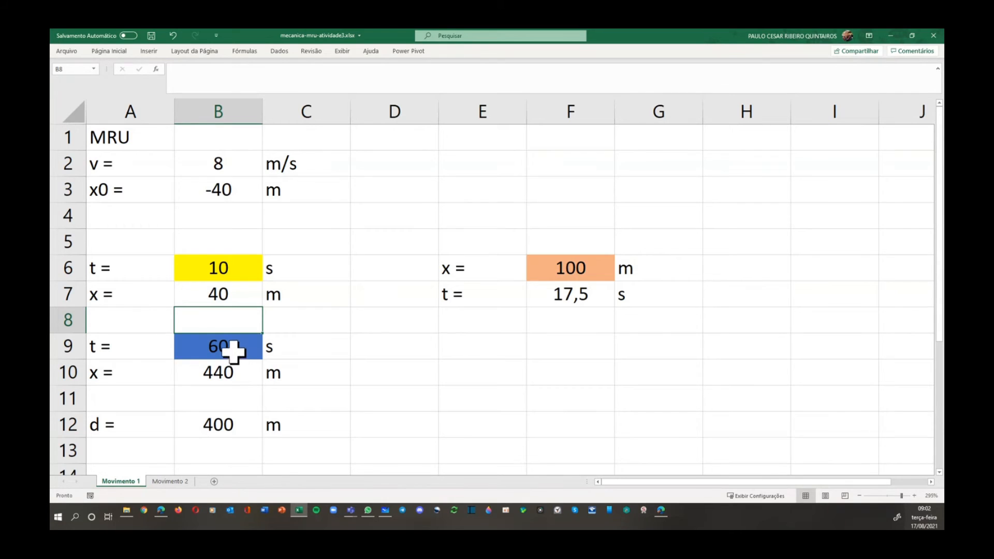
pyautogui.click(234, 372)
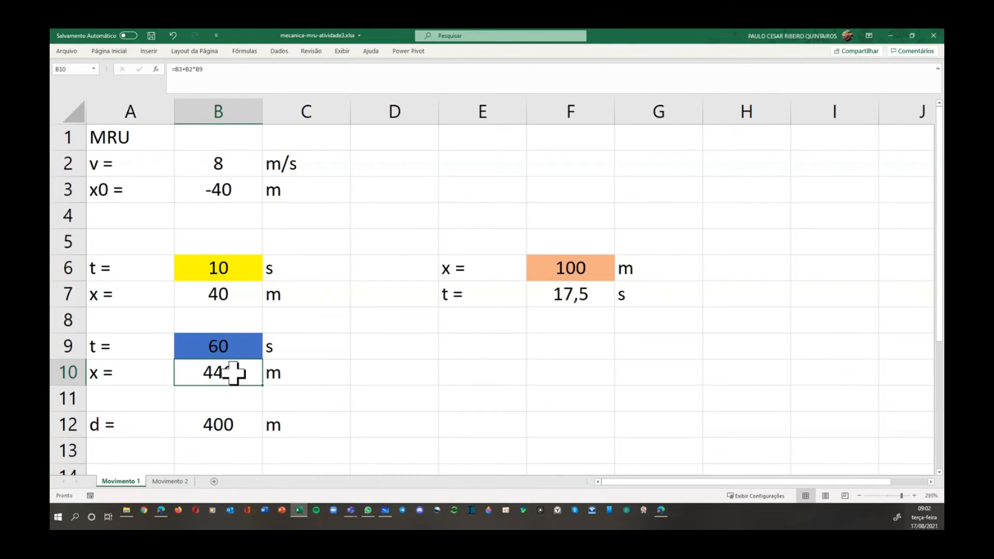
pyautogui.doubleClick(233, 373)
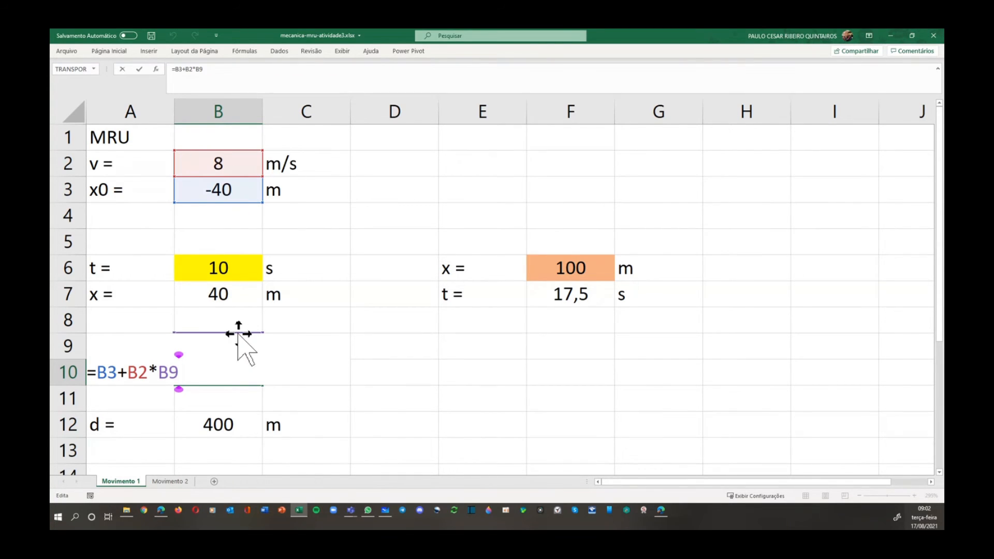
pyautogui.press('Return')
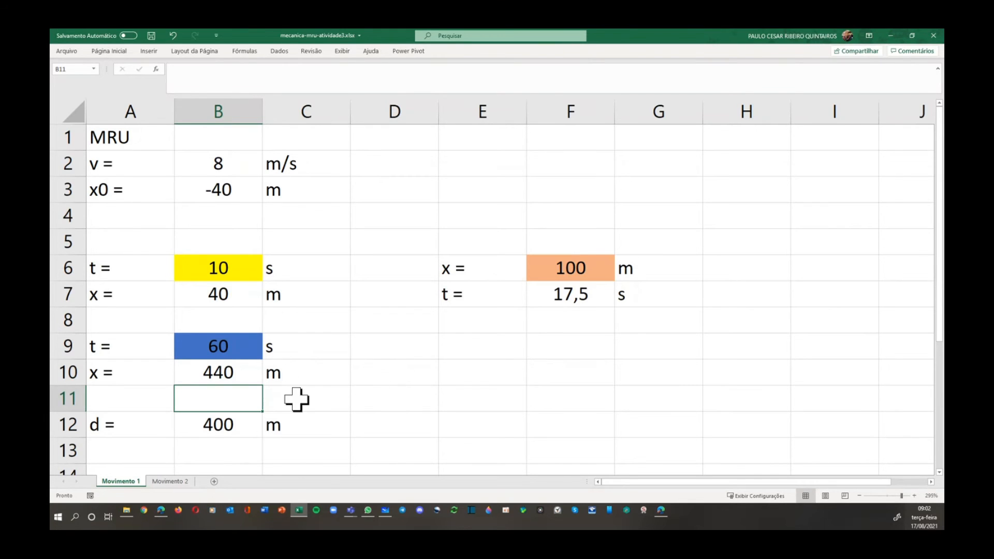
pyautogui.click(225, 427)
pyautogui.doubleClick(225, 427)
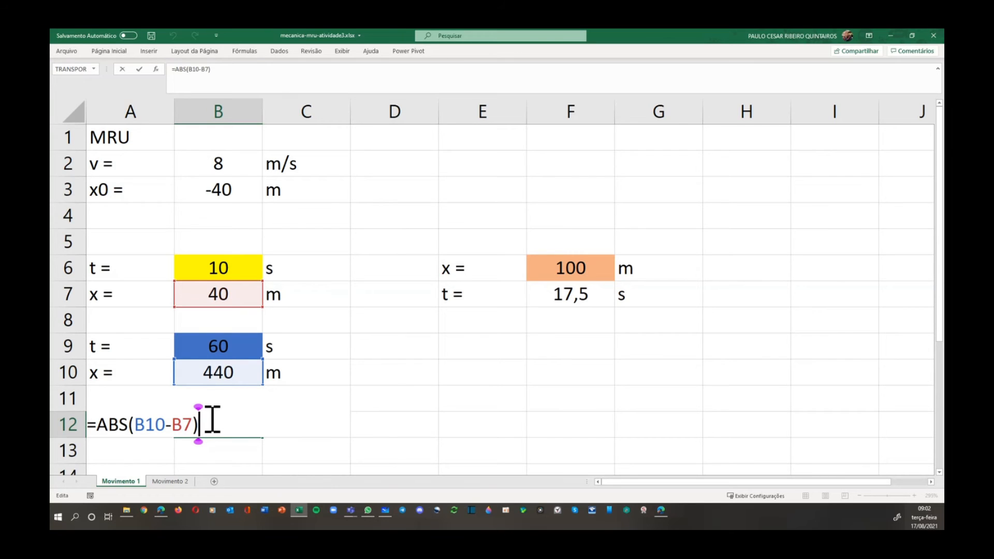
pyautogui.press('Return')
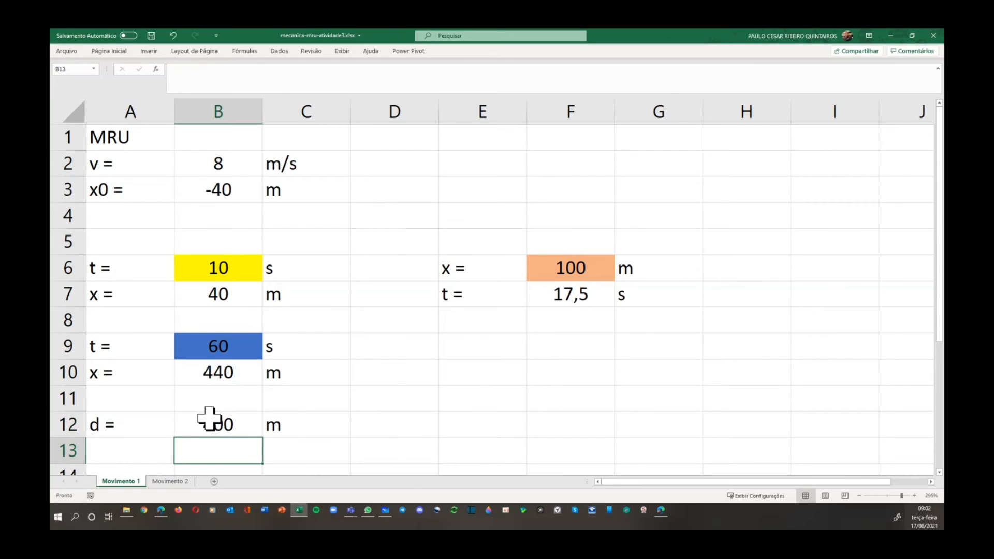
# Inspect the target position in F6 and the time formula in F7.
pyautogui.doubleClick(583, 269)
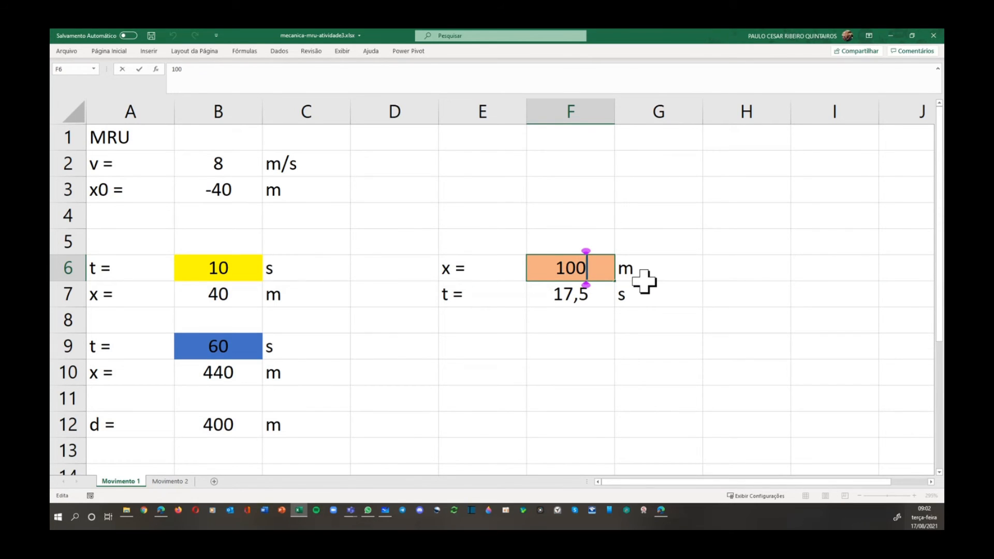
pyautogui.press('Return')
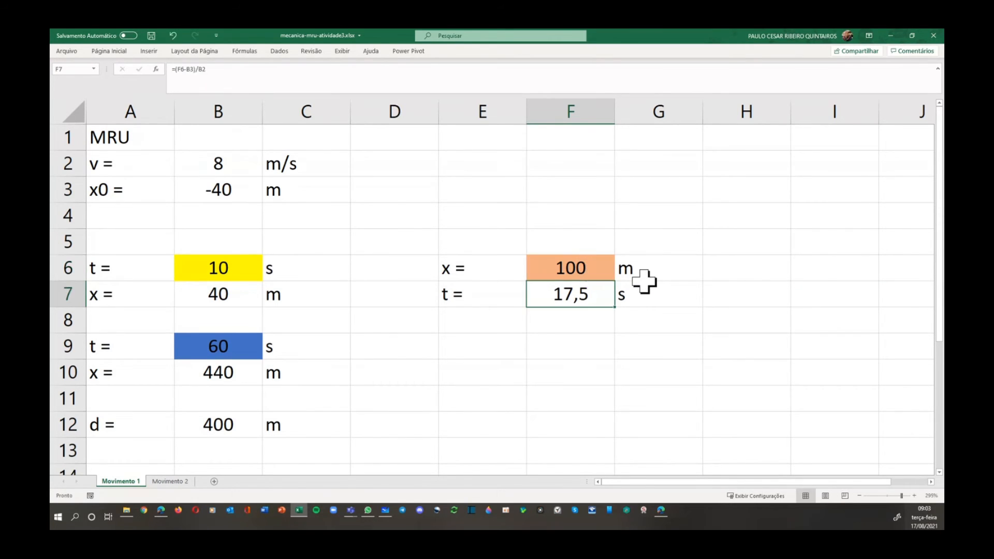
pyautogui.doubleClick(587, 293)
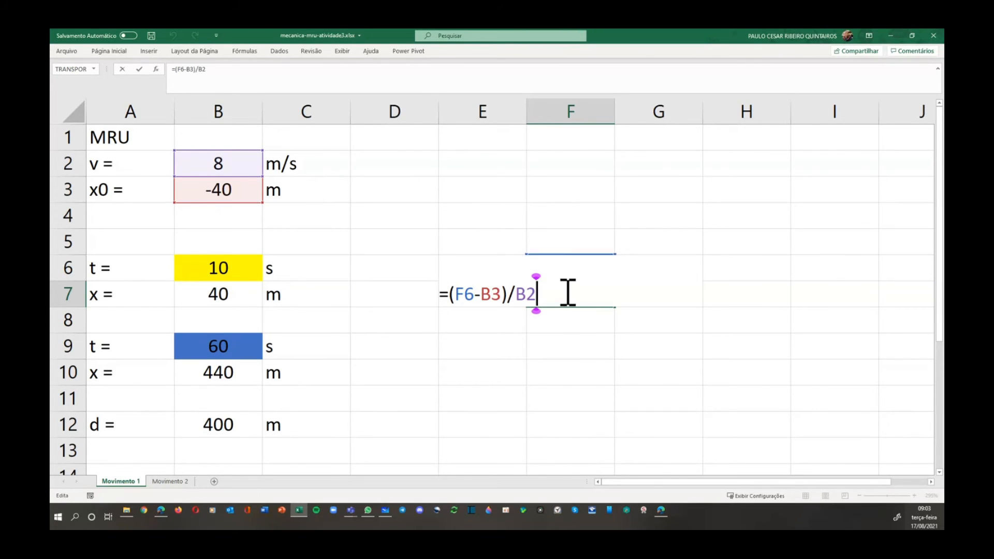
pyautogui.press('Return')
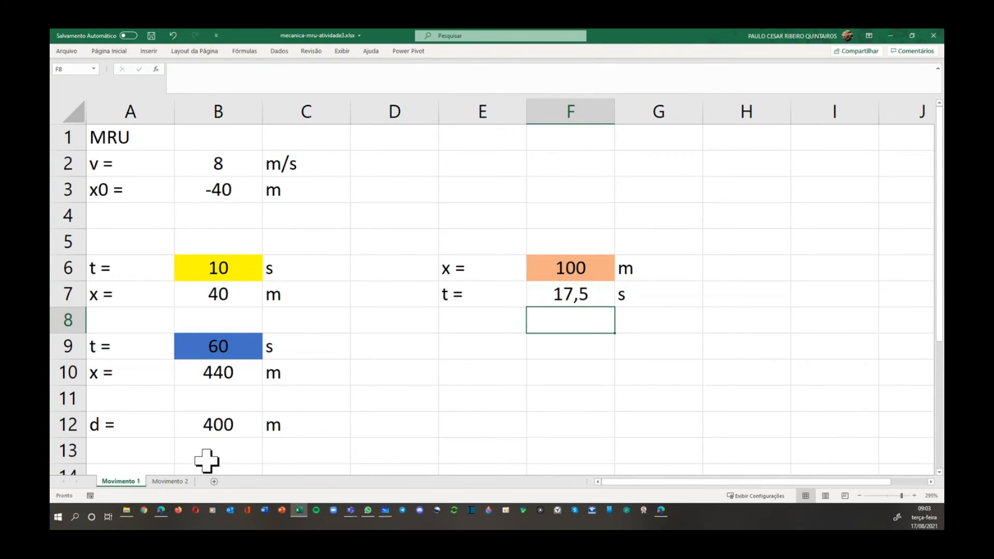
# Create a copy of the Movimento 2 sheet at the end of the workbook.
pyautogui.click(188, 480)
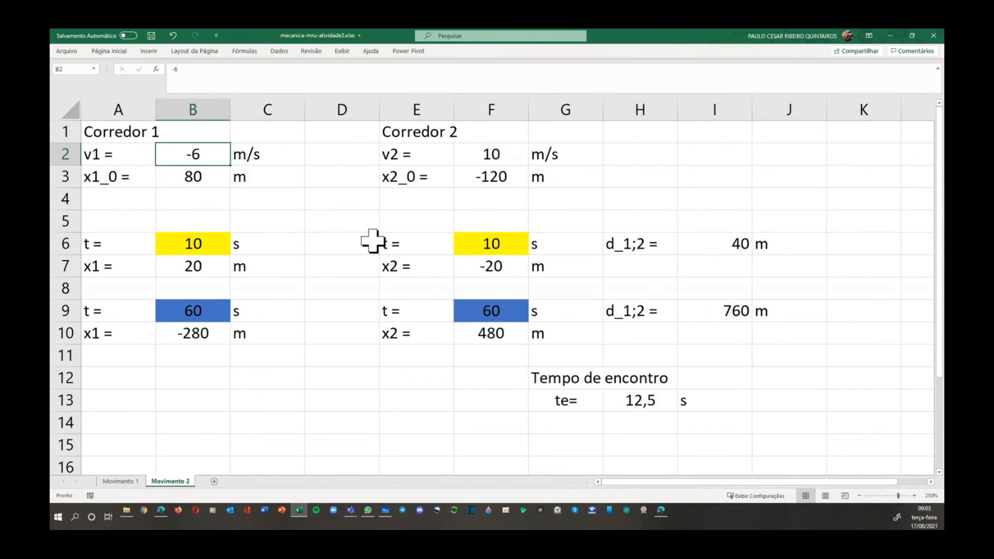
pyautogui.rightClick(184, 481)
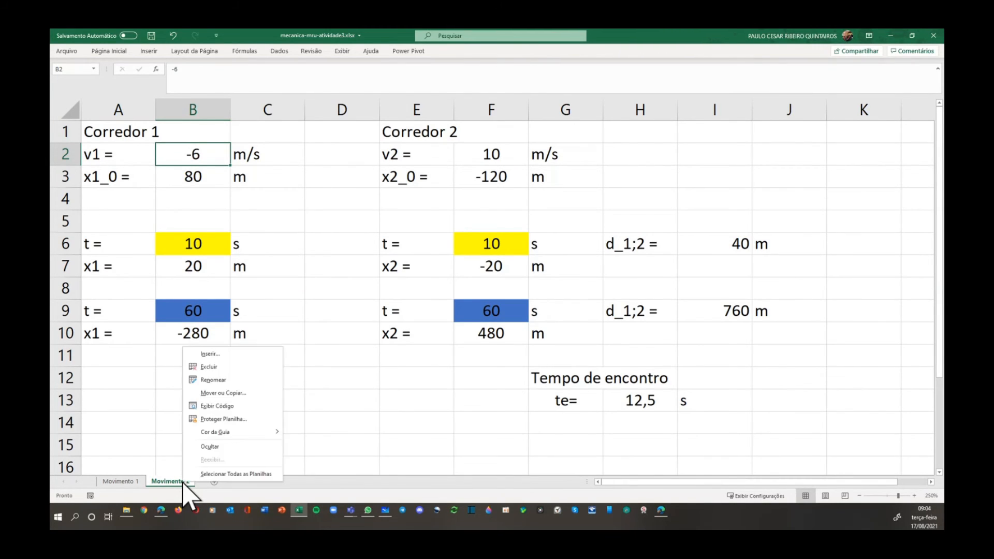
pyautogui.click(228, 393)
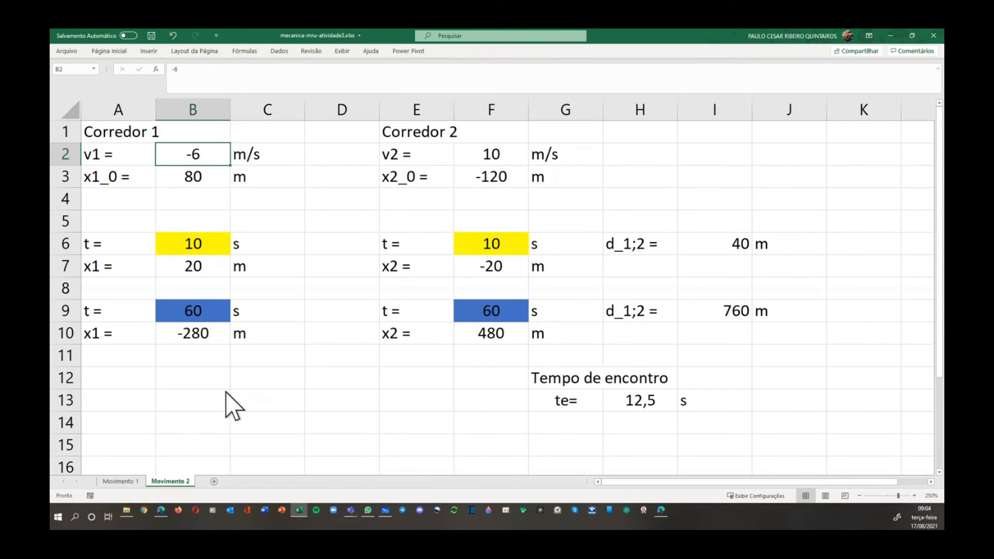
pyautogui.click(192, 400)
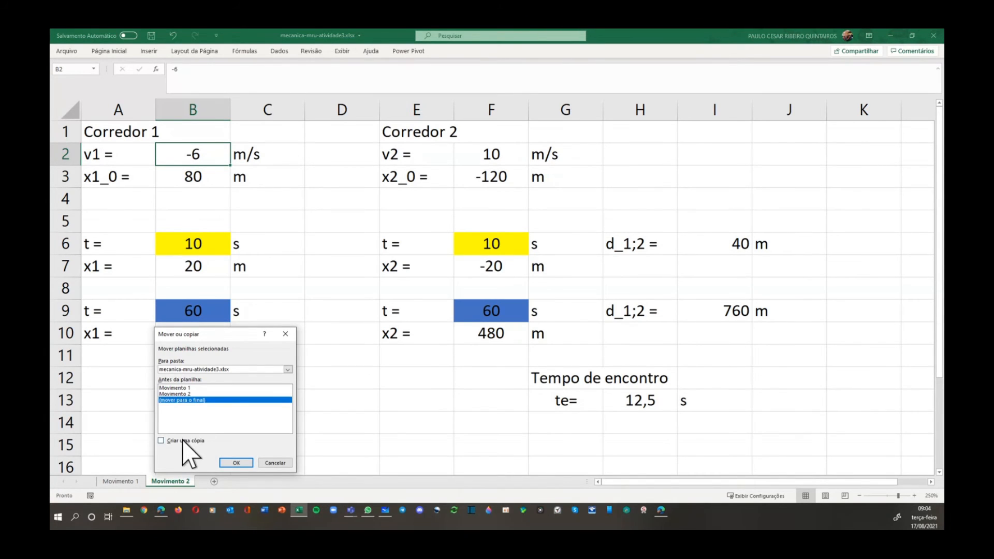
pyautogui.click(186, 441)
pyautogui.click(236, 462)
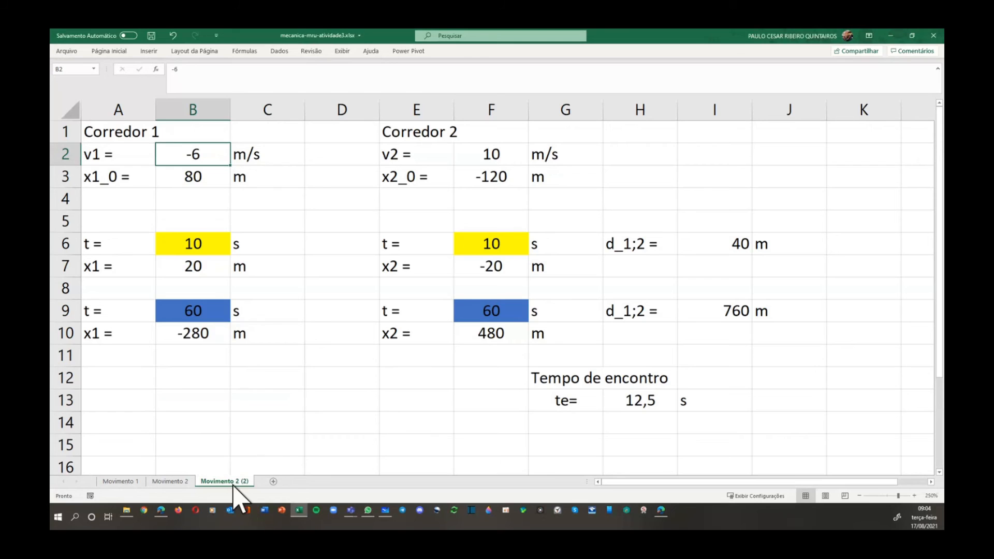
# Rename the copied sheet as "Movimento 2 - grafico".
pyautogui.rightClick(233, 486)
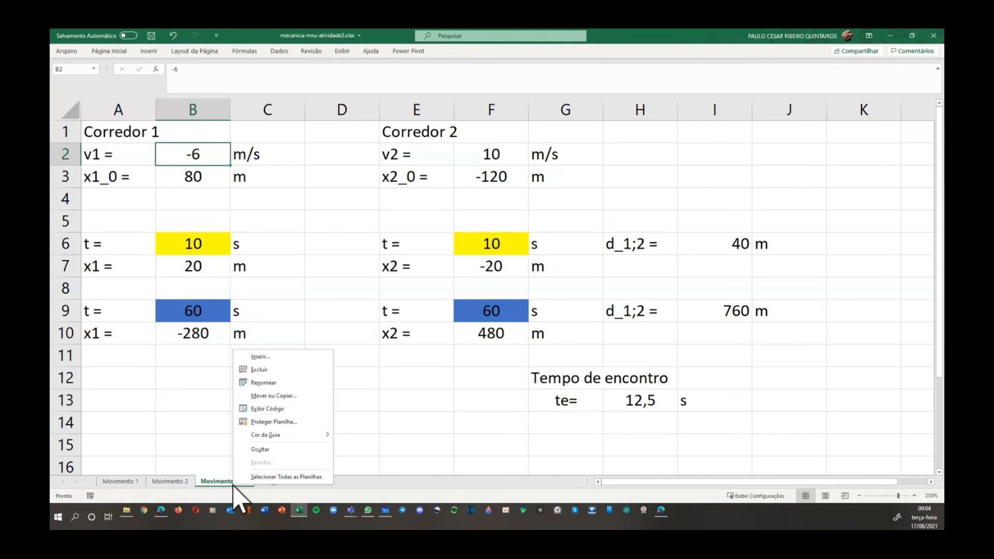
pyautogui.click(265, 383)
pyautogui.press('Right')
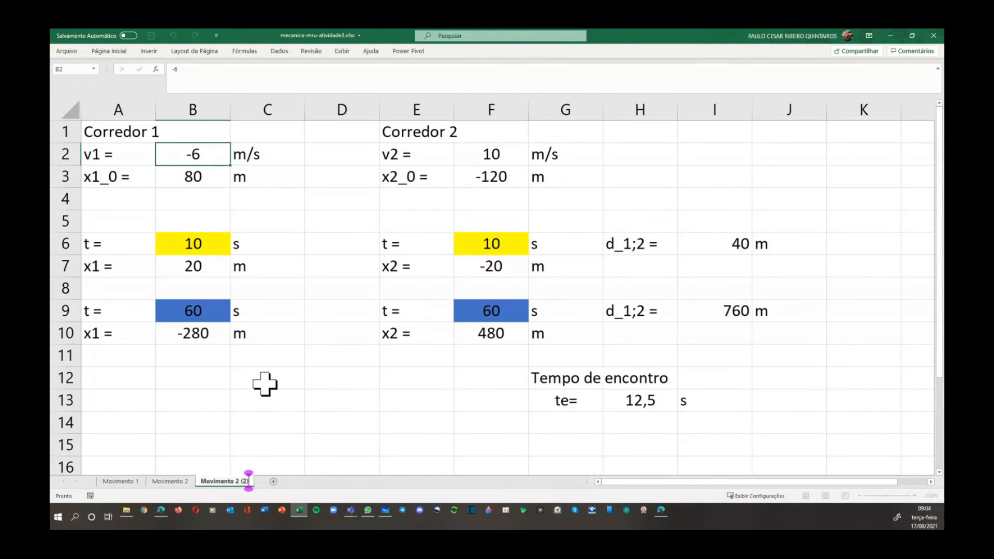
pyautogui.press('BackSpace')
pyautogui.press('BackSpace')
pyautogui.press('BackSpace')
pyautogui.press('BackSpace')
pyautogui.write('- grafico')
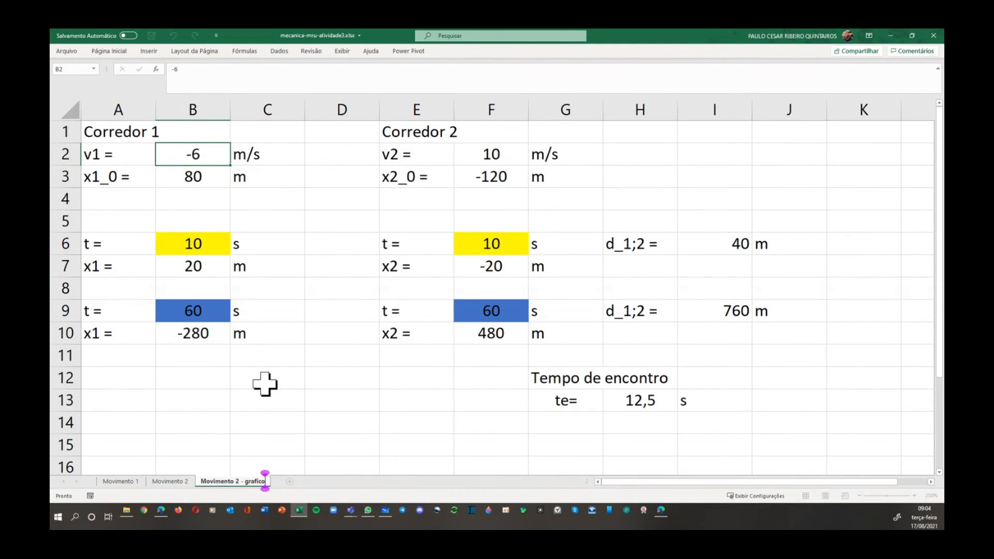
pyautogui.press('Return')
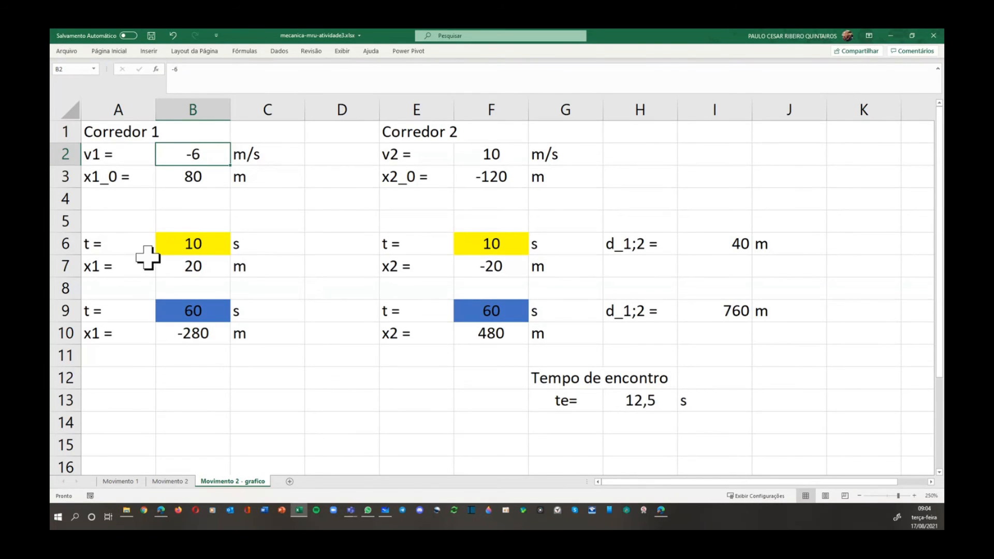
# Delete rows 6 to 13 on the Movimento 2 - grafico sheet, keeping only the runners' speeds and initial positions.
pyautogui.moveTo(58, 246); pyautogui.dragTo(62, 400)
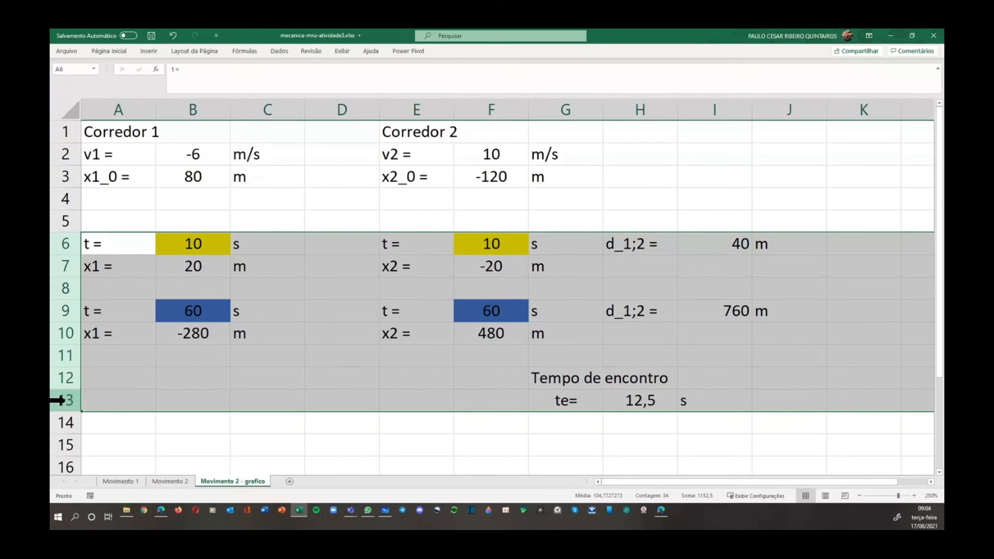
pyautogui.hotkey('ctrl', '-')
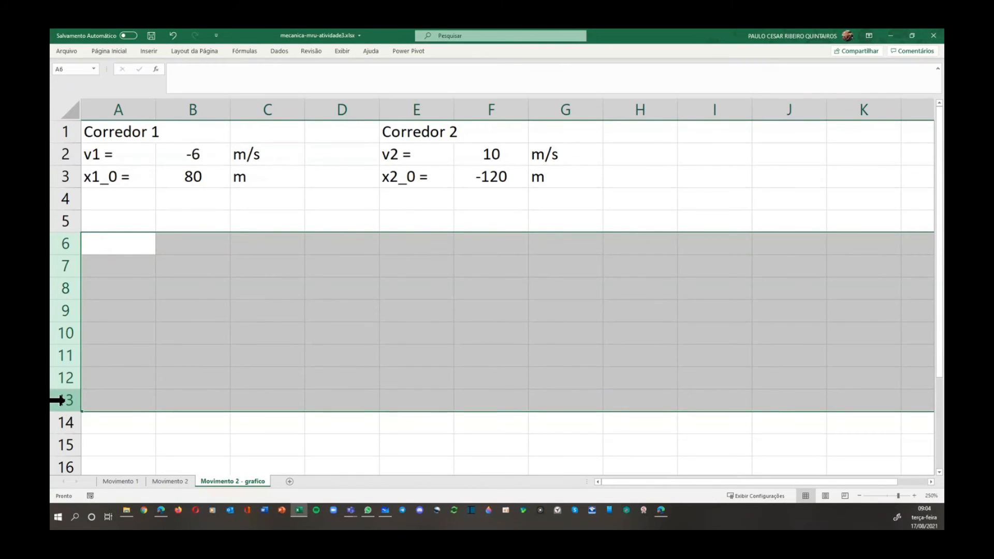
pyautogui.click(171, 481)
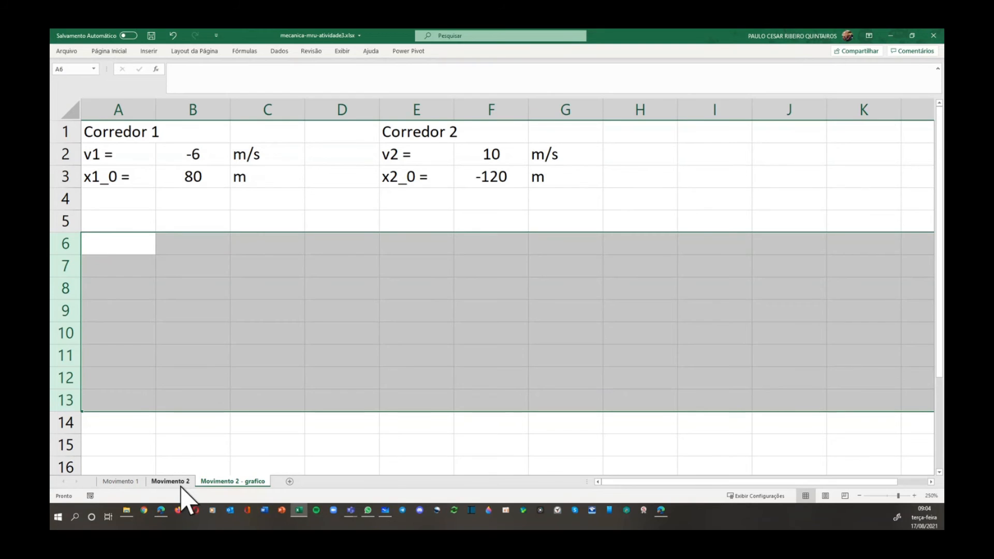
pyautogui.click(236, 483)
# Enter the table headers t(s), x1(m) and x2(m) in cells A6, B6 and C6.
pyautogui.click(119, 246)
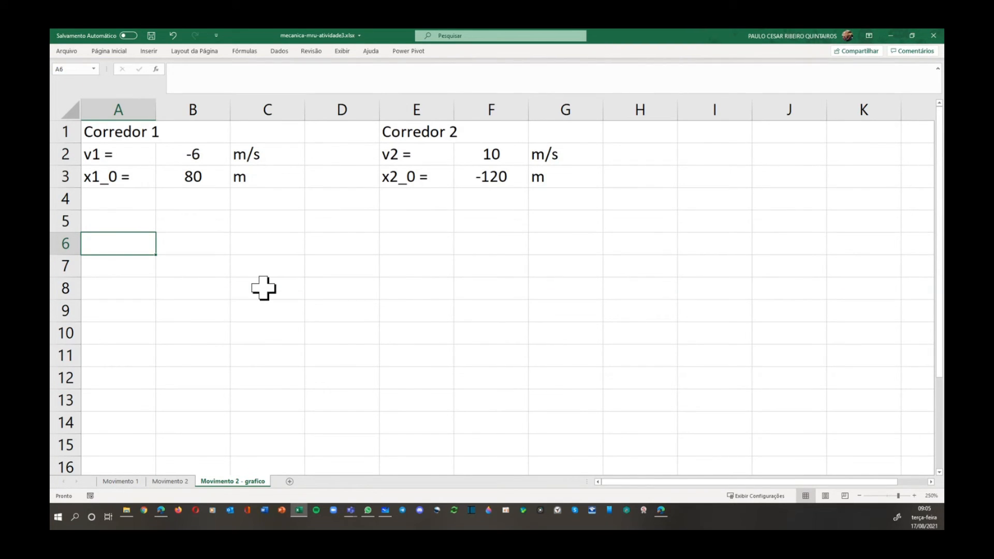
pyautogui.write('t')
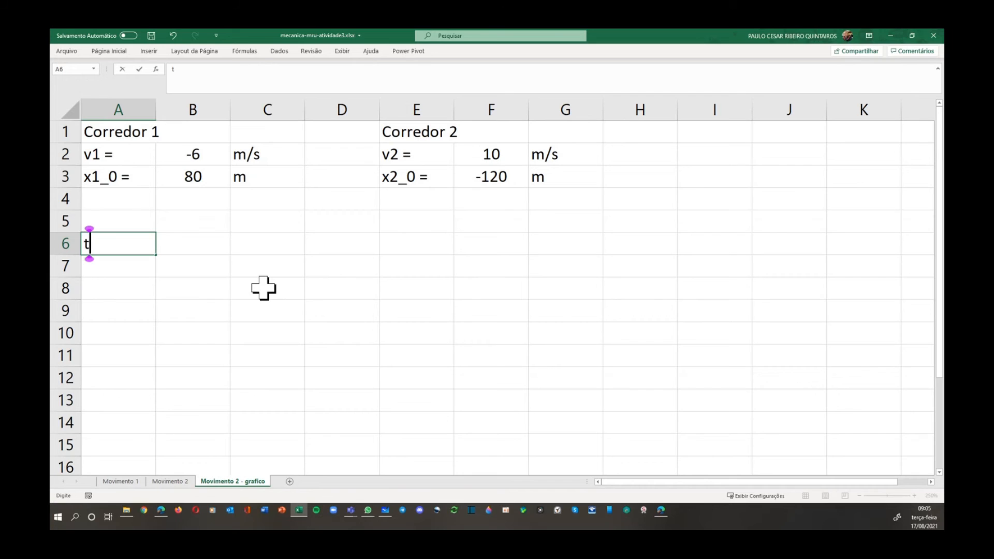
pyautogui.write('(s)')
pyautogui.press('Tab')
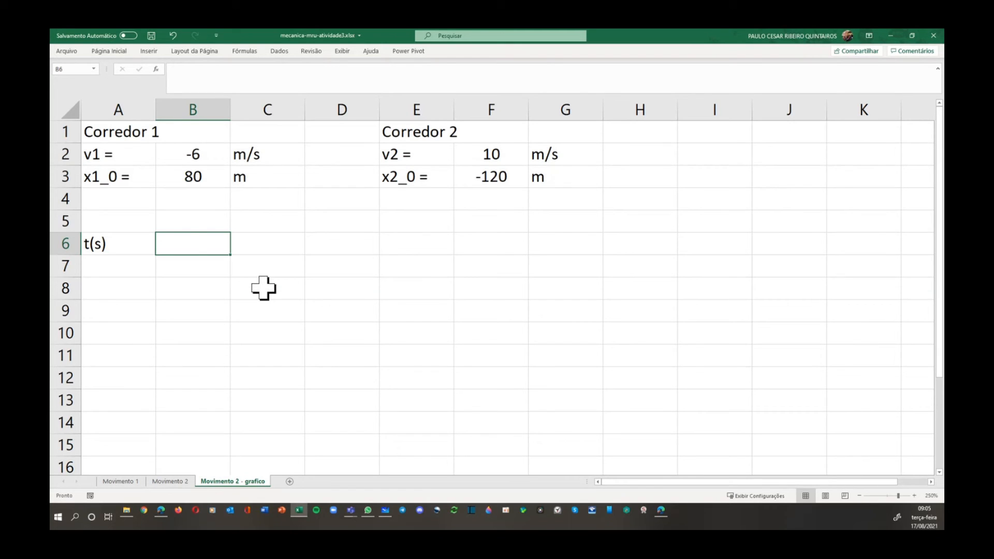
pyautogui.write('x')
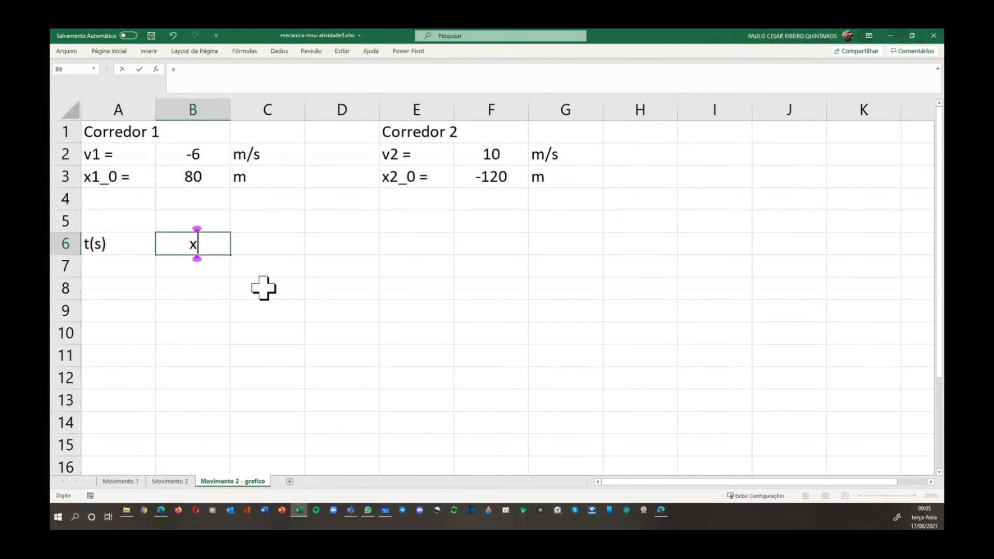
pyautogui.write('1(m)')
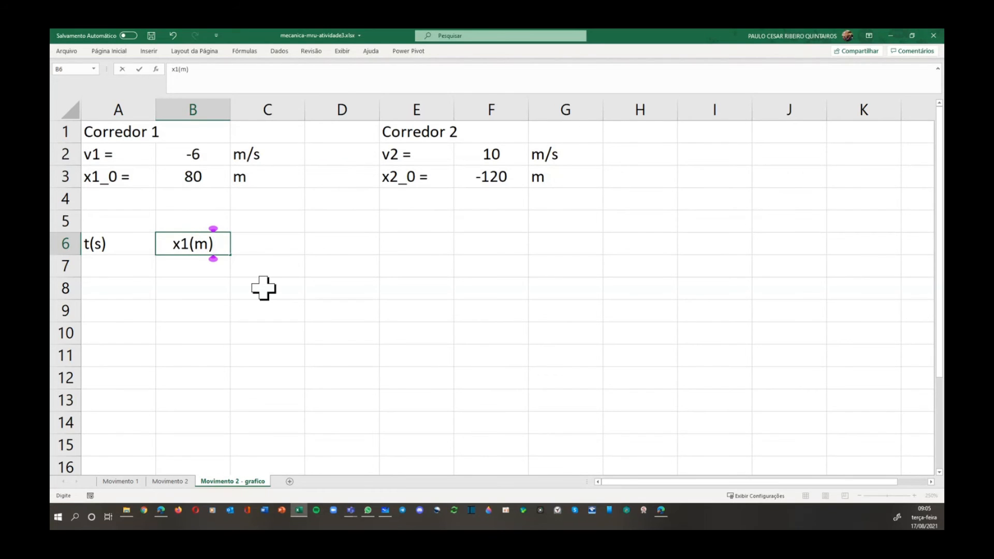
pyautogui.press('Return')
pyautogui.press('Up')
pyautogui.press('Right')
pyautogui.write('x2')
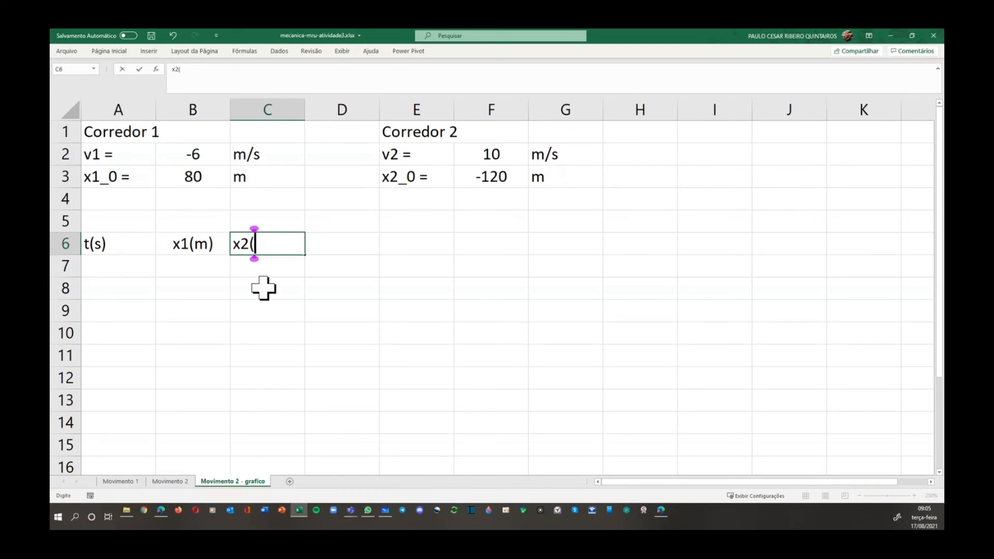
pyautogui.write(' m)')
pyautogui.press('Return')
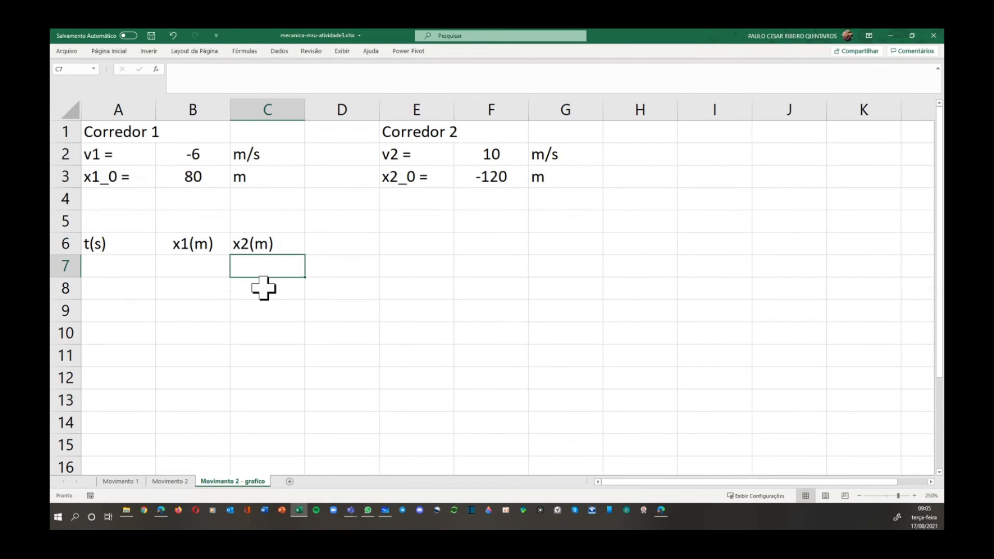
# Enter 0 as the first time value in cell A7.
pyautogui.press('Home')
pyautogui.write('0')
pyautogui.press('Return')
pyautogui.press('Up')
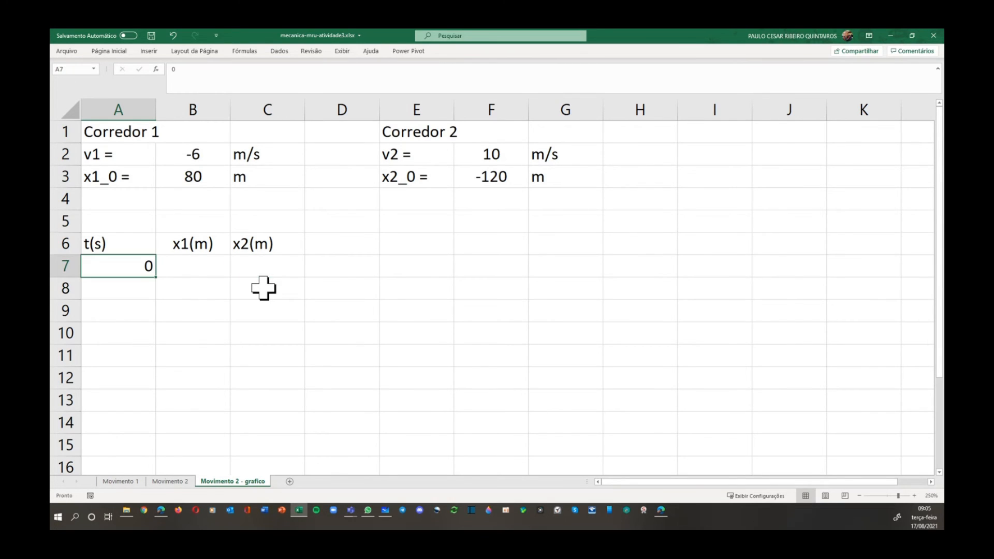
# Set B7 to reference Corredor 1's initial position with the formula =B3.
pyautogui.press('Right')
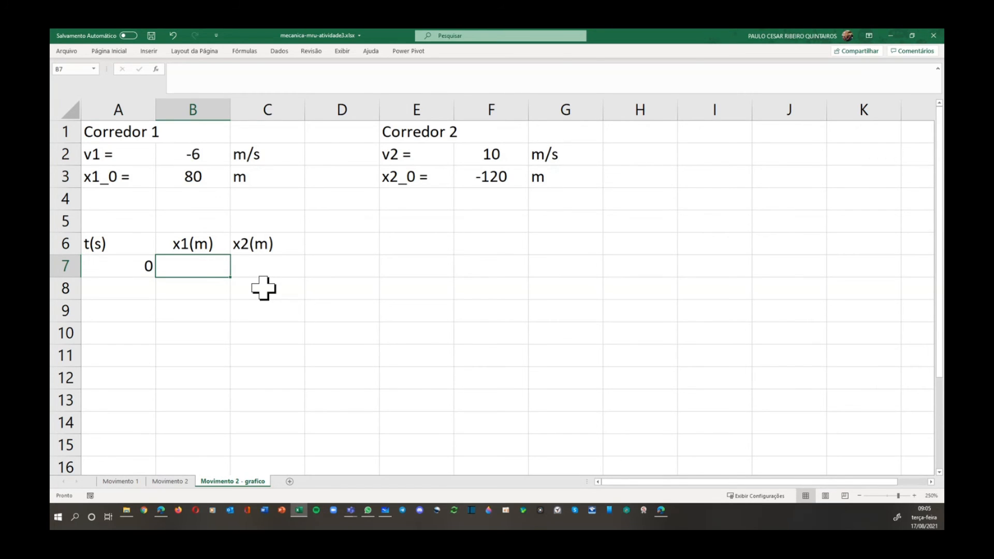
pyautogui.click(190, 174)
pyautogui.click(189, 267)
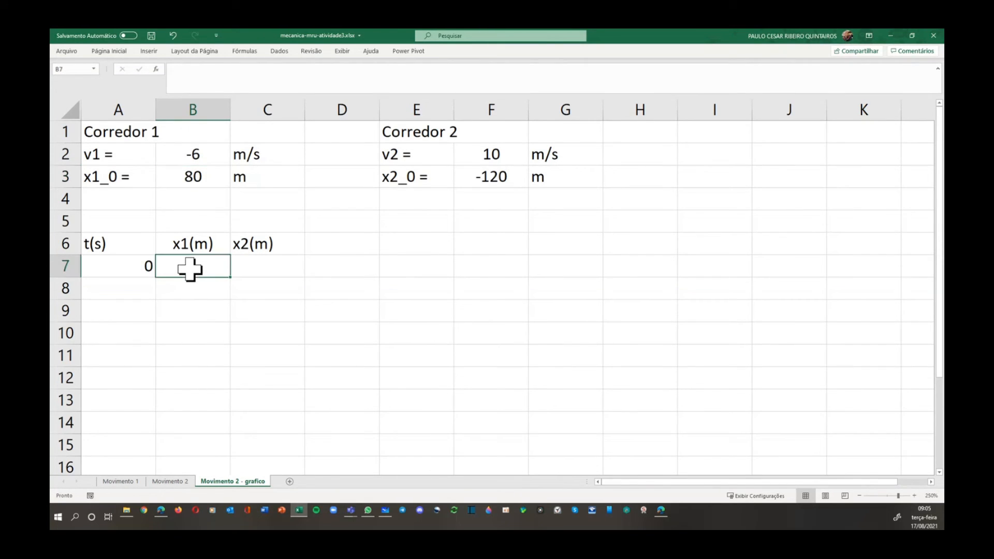
pyautogui.write('=')
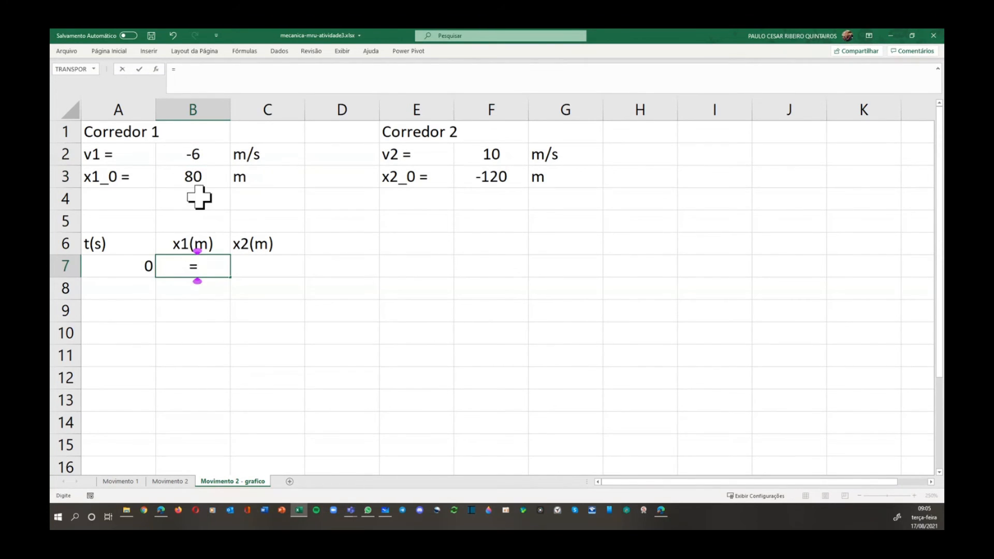
pyautogui.click(202, 176)
pyautogui.press('Return')
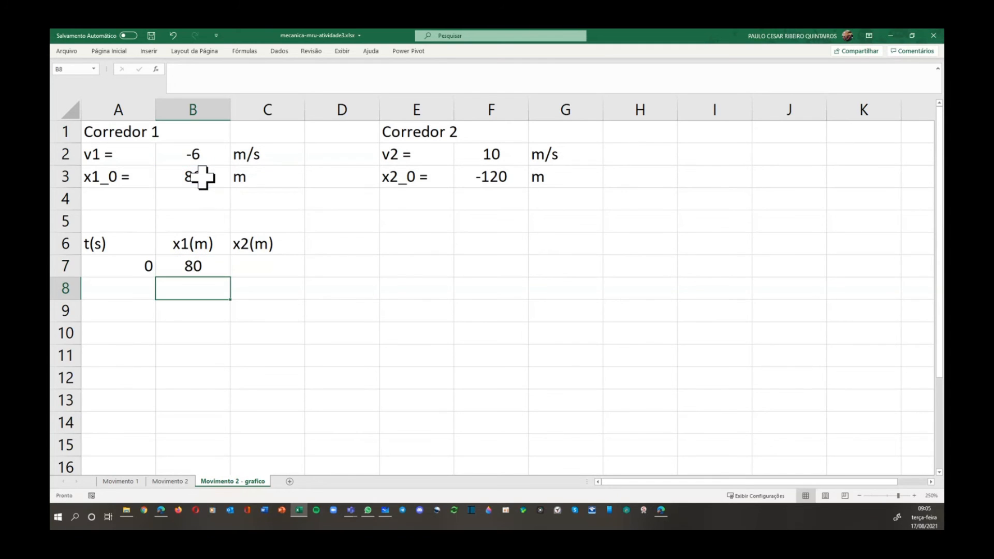
# Set C7 to reference Corredor 2's initial position with the formula =F3.
pyautogui.press('Up')
pyautogui.press('Right')
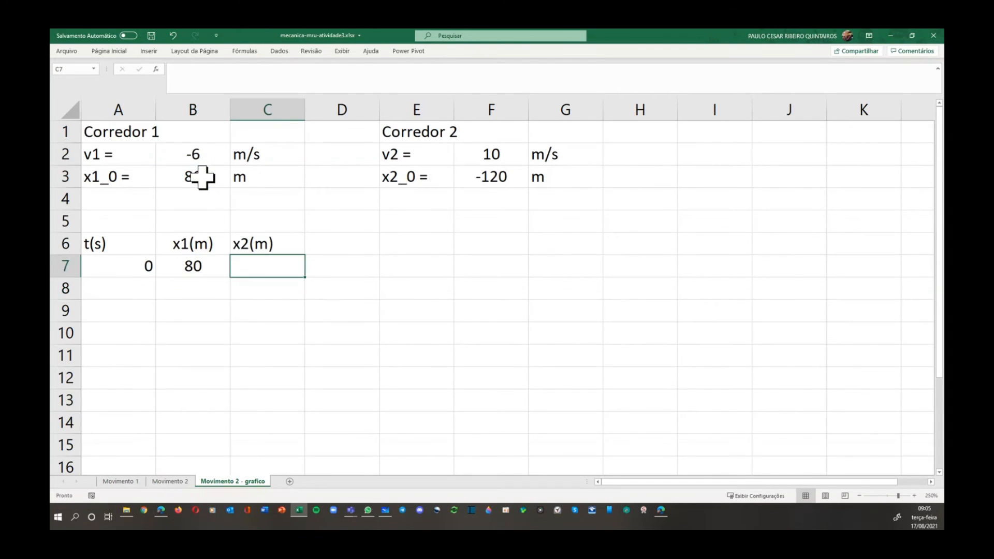
pyautogui.write('=')
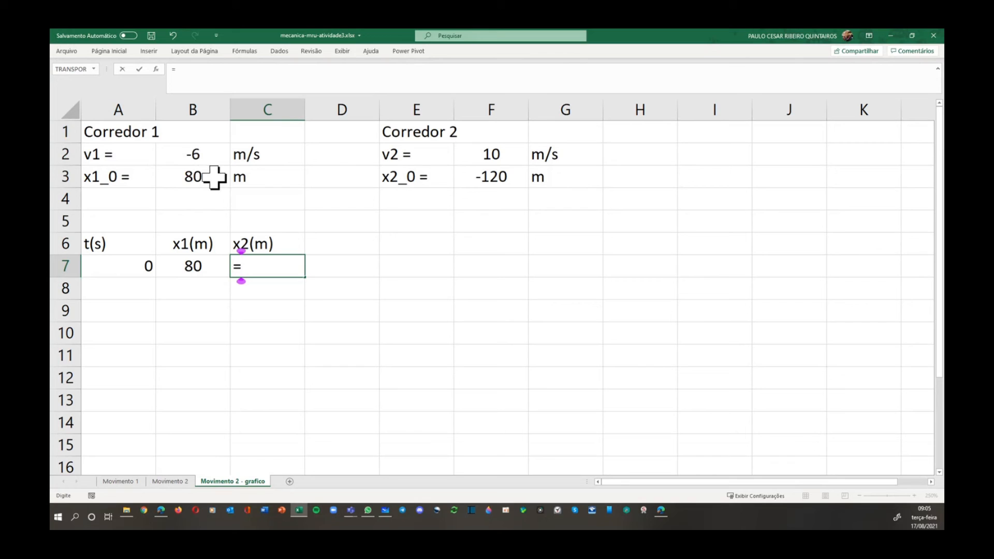
pyautogui.click(503, 177)
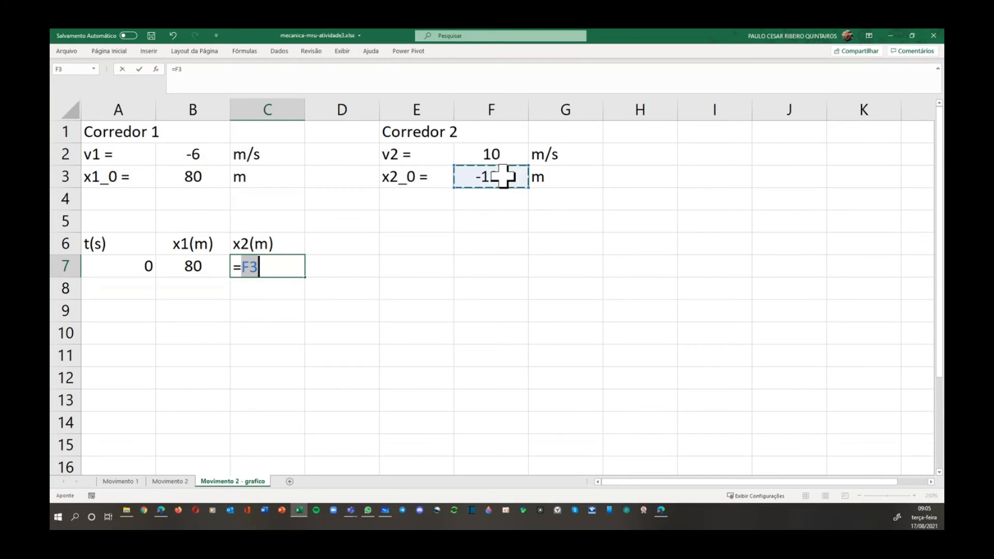
pyautogui.press('Return')
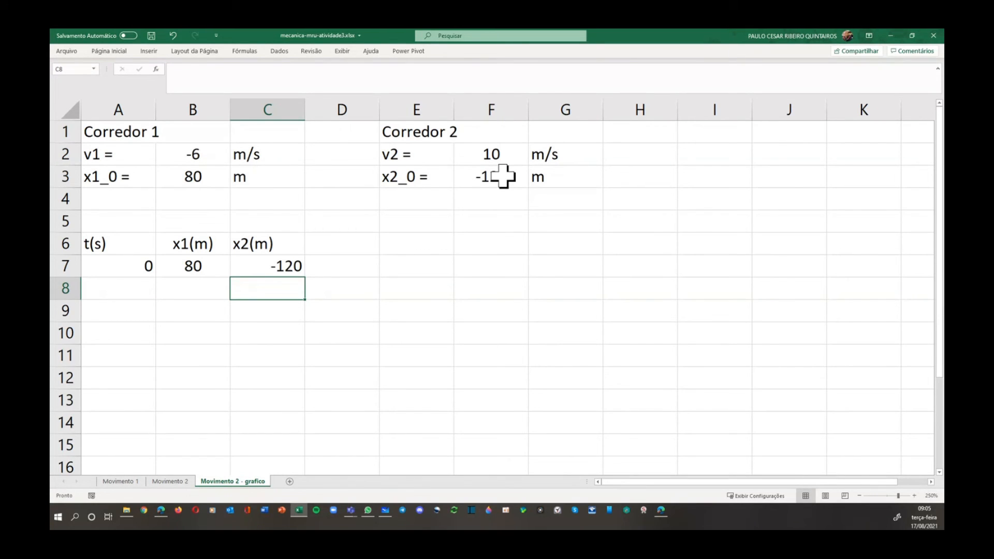
# Clear the initial-position formulas from cells B7 and C7.
pyautogui.press('Left')
pyautogui.press('Left')
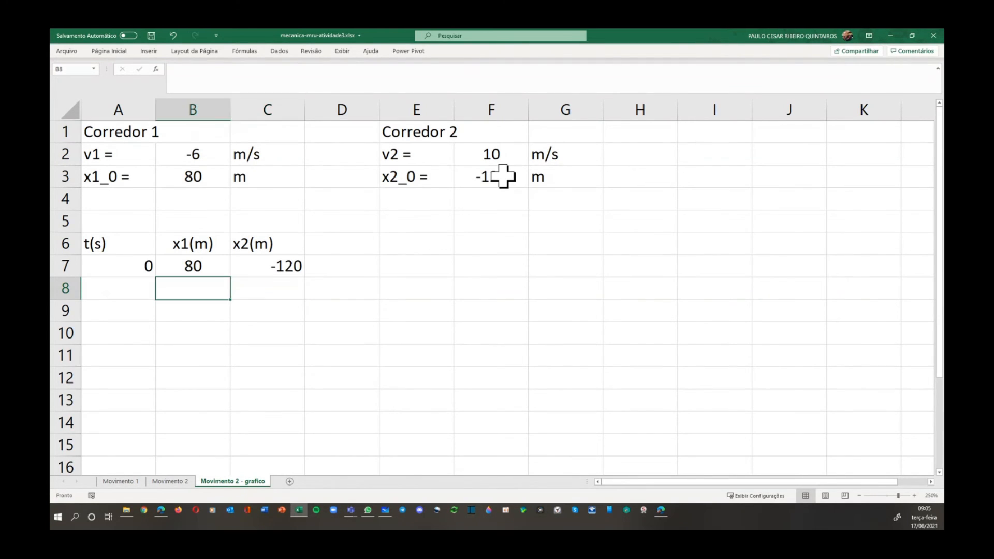
pyautogui.press('Up')
pyautogui.press('Right')
pyautogui.press('Delete')
pyautogui.press('Right')
pyautogui.press('Delete')
# Enter Corredor 1's position equation in B7 as =B3+B2*A7.
pyautogui.press('Left')
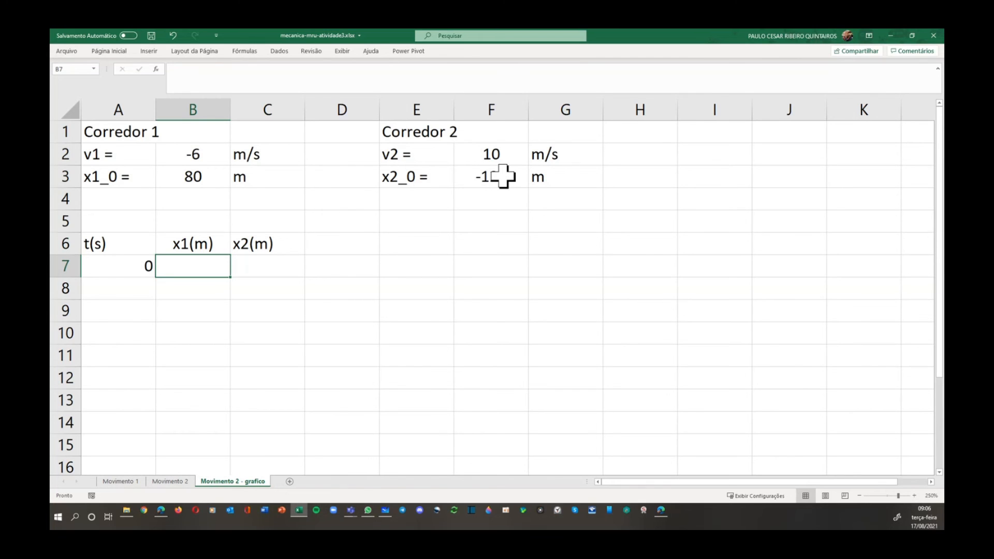
pyautogui.write('=')
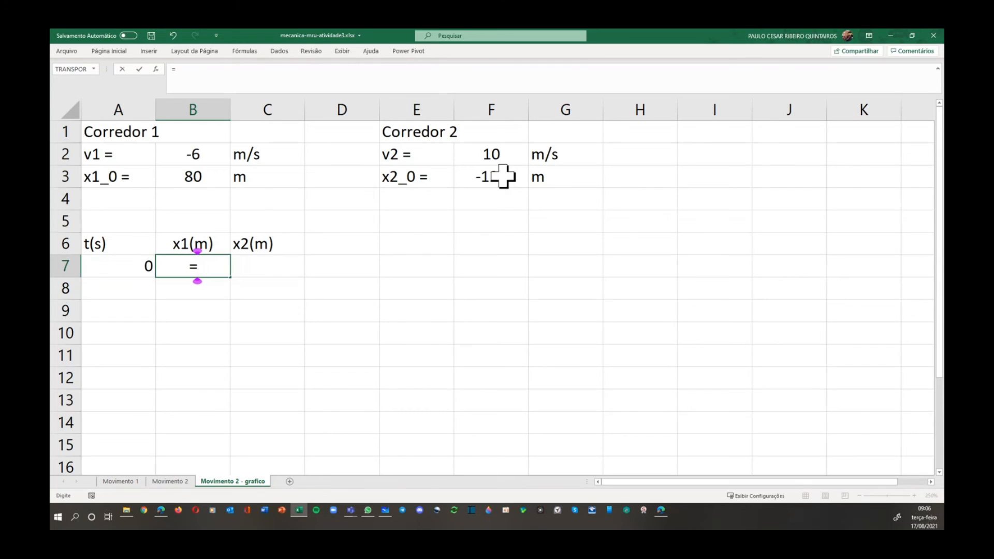
pyautogui.click(197, 177)
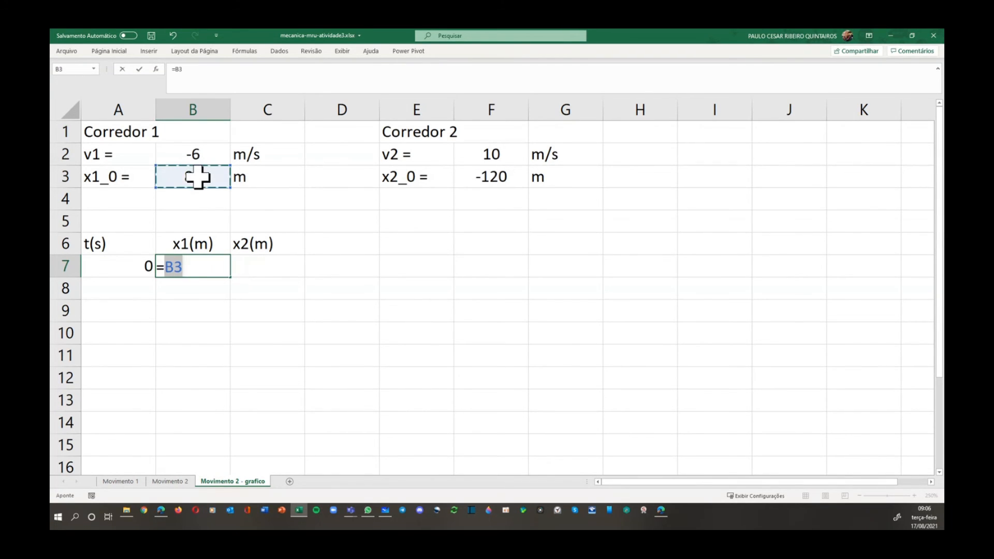
pyautogui.write('+')
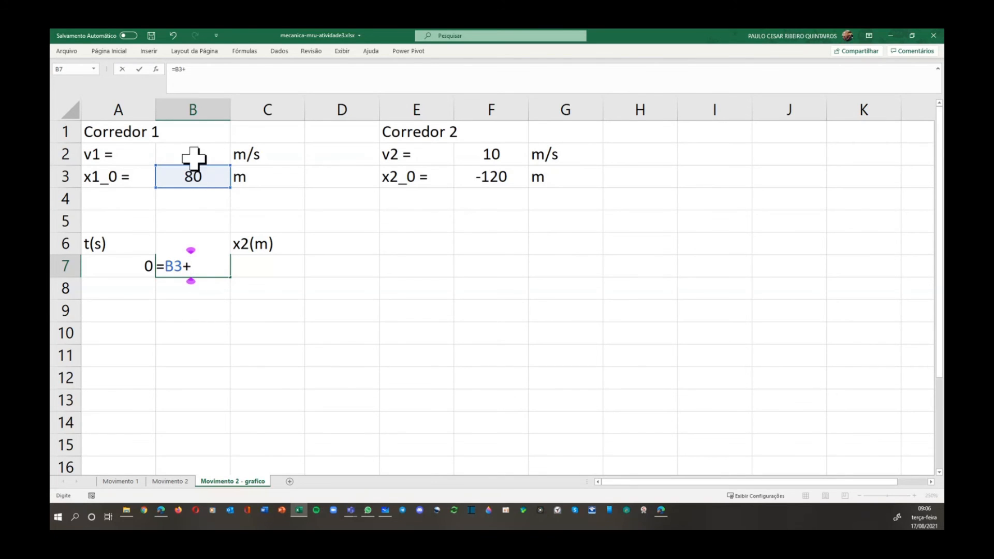
pyautogui.click(207, 156)
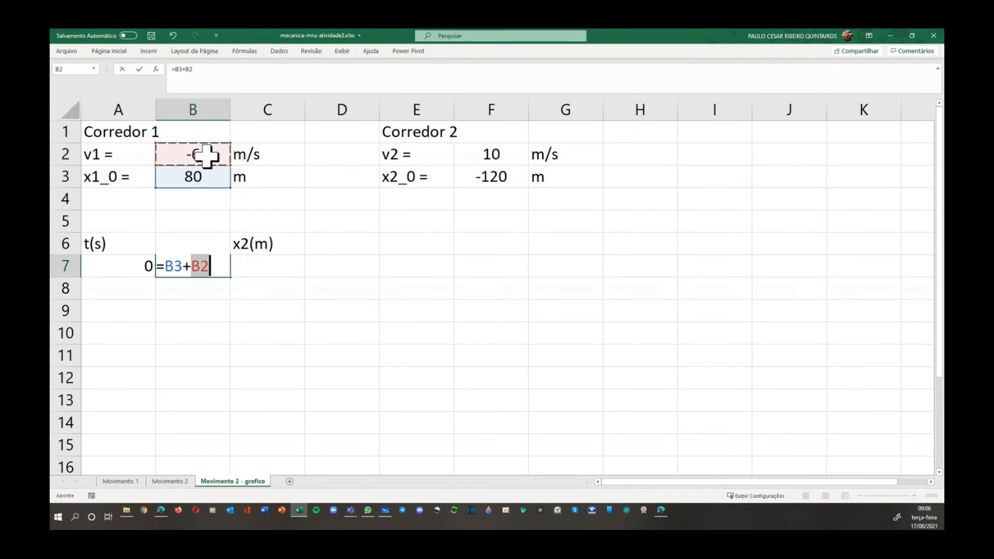
pyautogui.write('*')
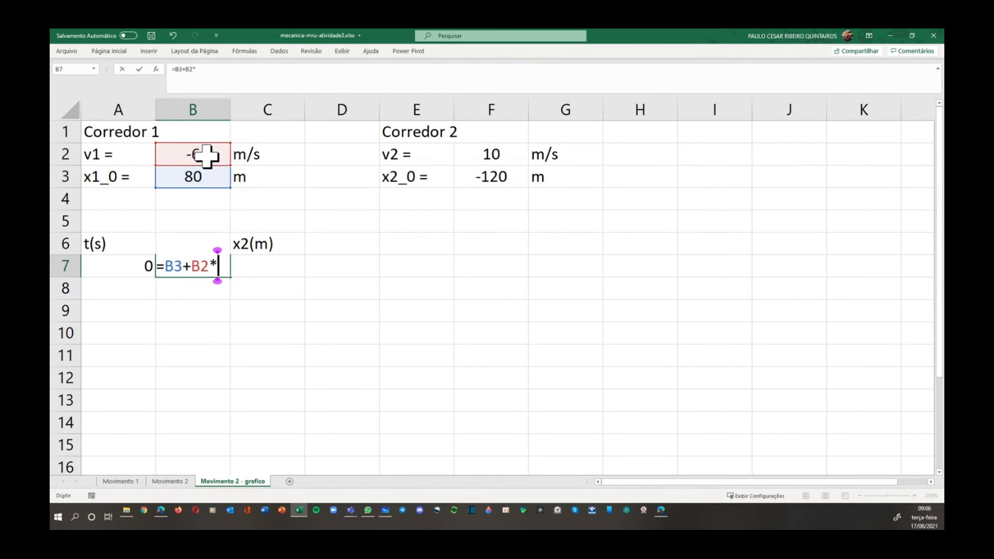
pyautogui.click(124, 263)
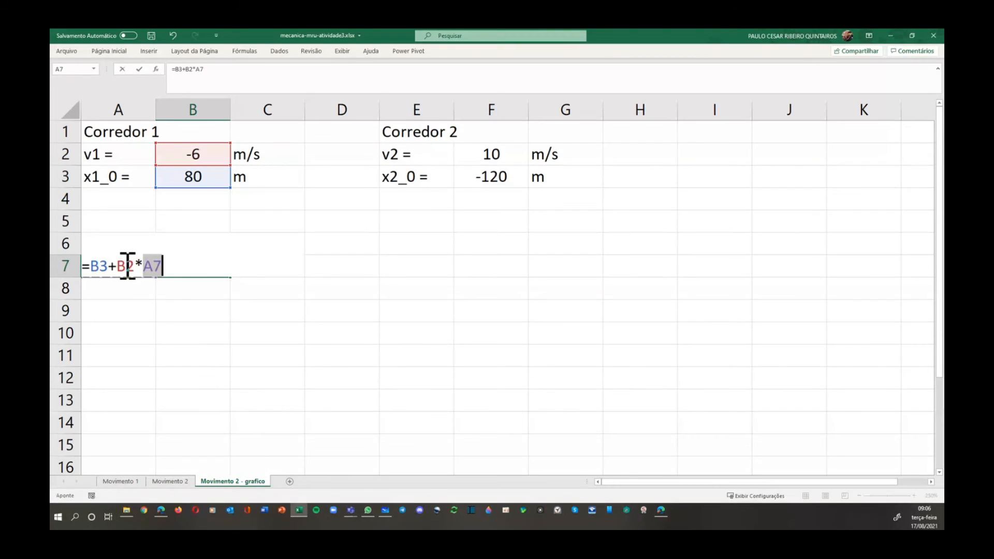
pyautogui.press('Return')
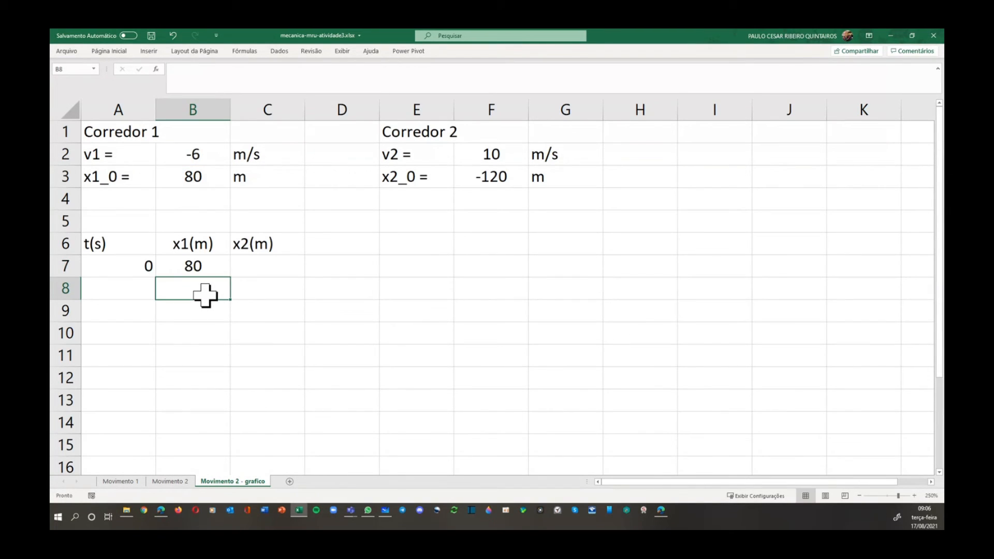
# Make the initial-position reference in B7's formula absolute, as $B$3.
pyautogui.press('Up')
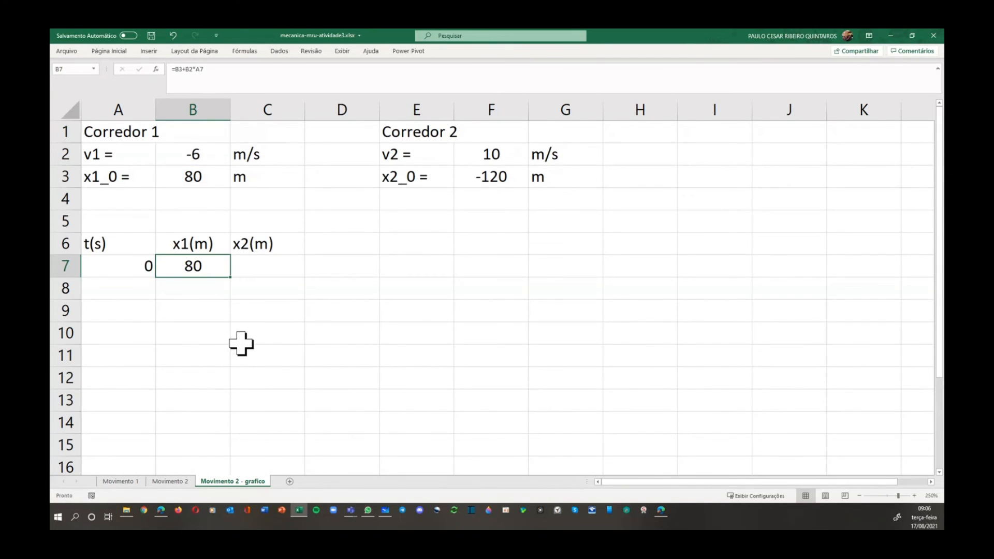
pyautogui.scroll(2, 241, 344)
pyautogui.scroll(1, 240, 343)
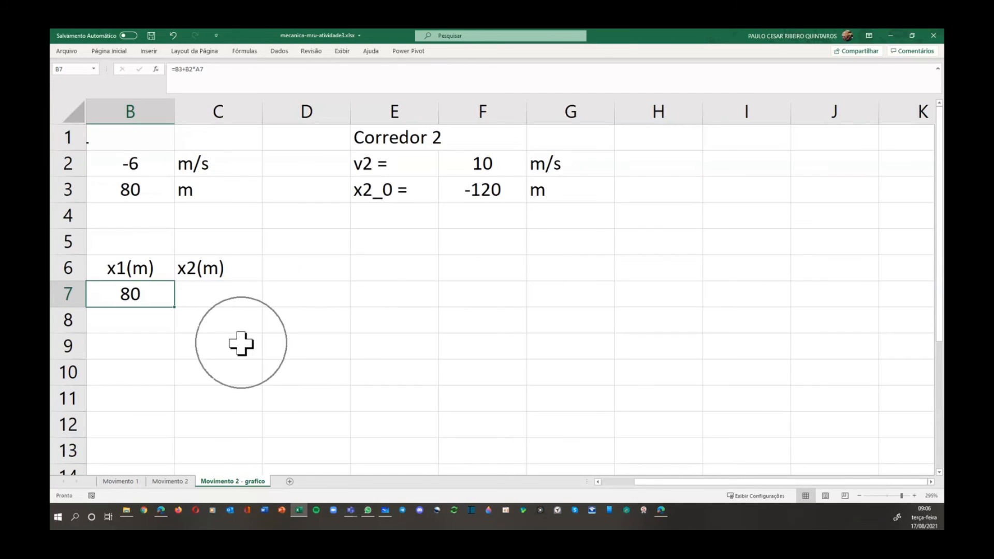
pyautogui.click(366, 331)
pyautogui.press('Left')
pyautogui.press('Left')
pyautogui.press('Left')
pyautogui.press('Left')
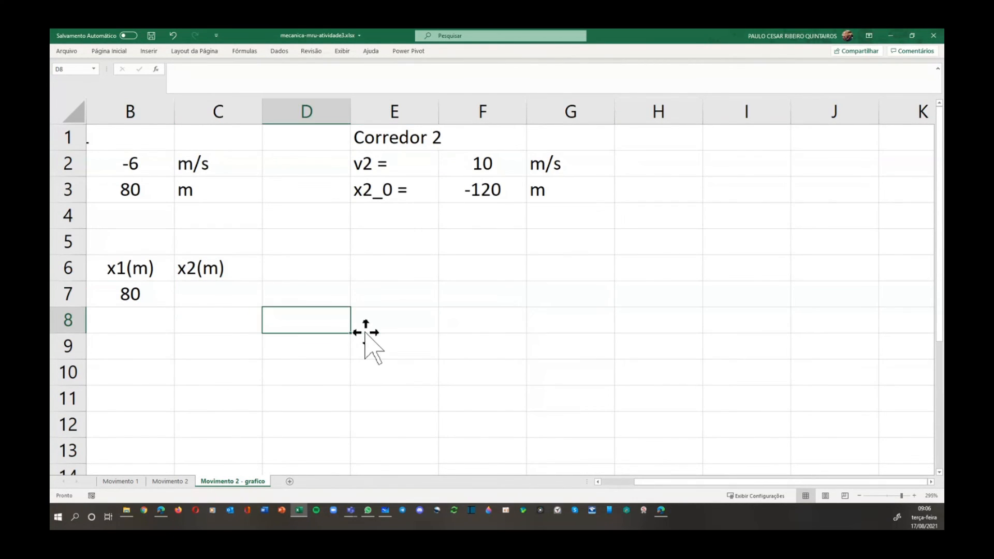
pyautogui.press('Up')
pyautogui.press('Right')
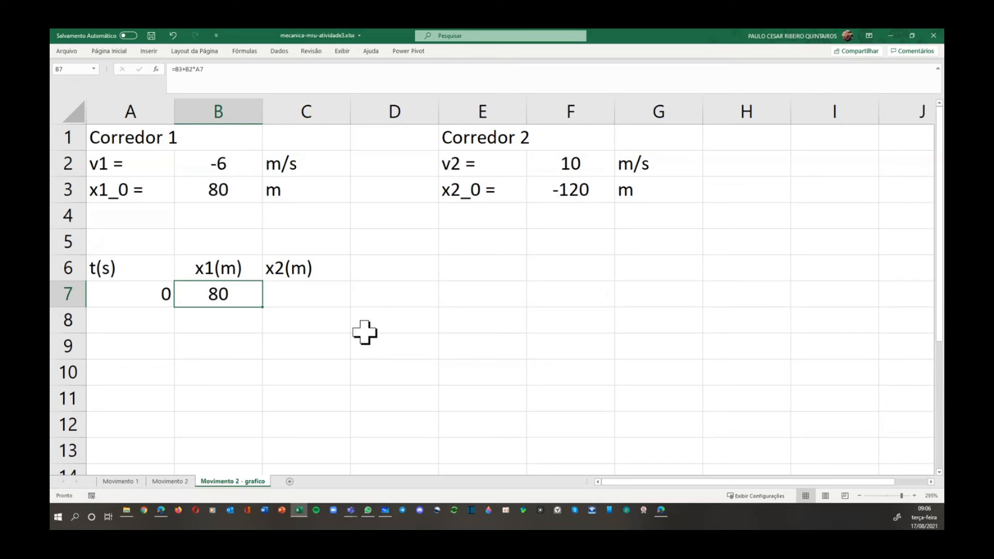
pyautogui.doubleClick(256, 295)
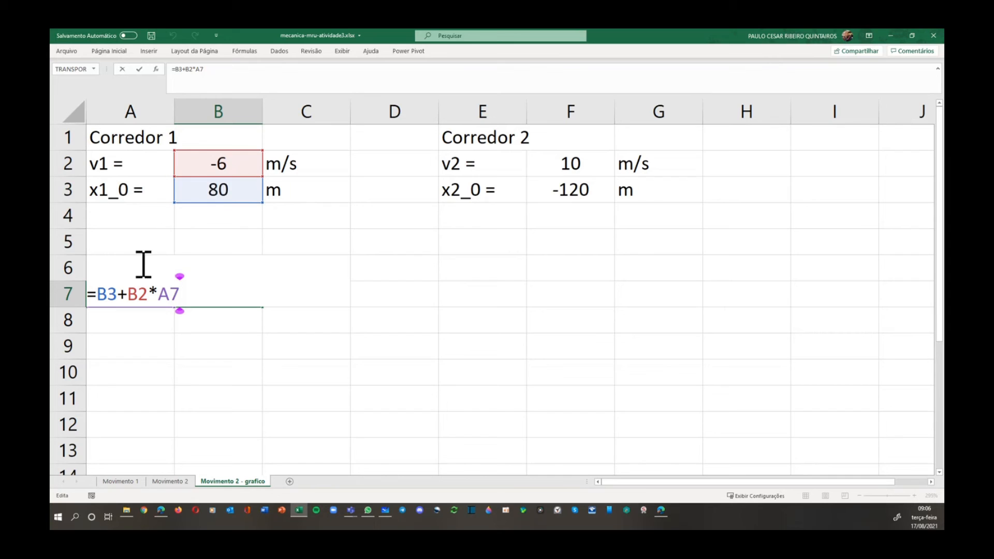
pyautogui.click(97, 293)
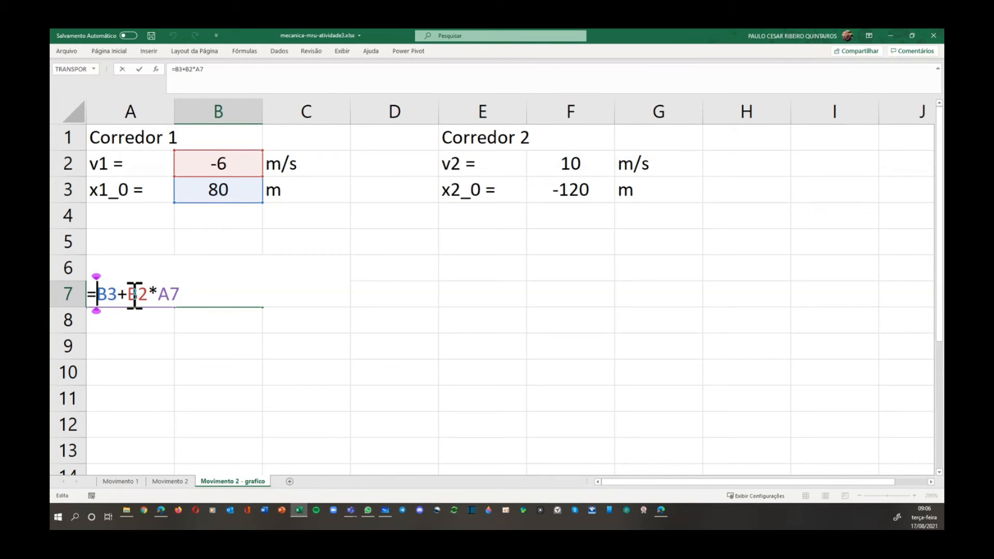
pyautogui.press('F4')
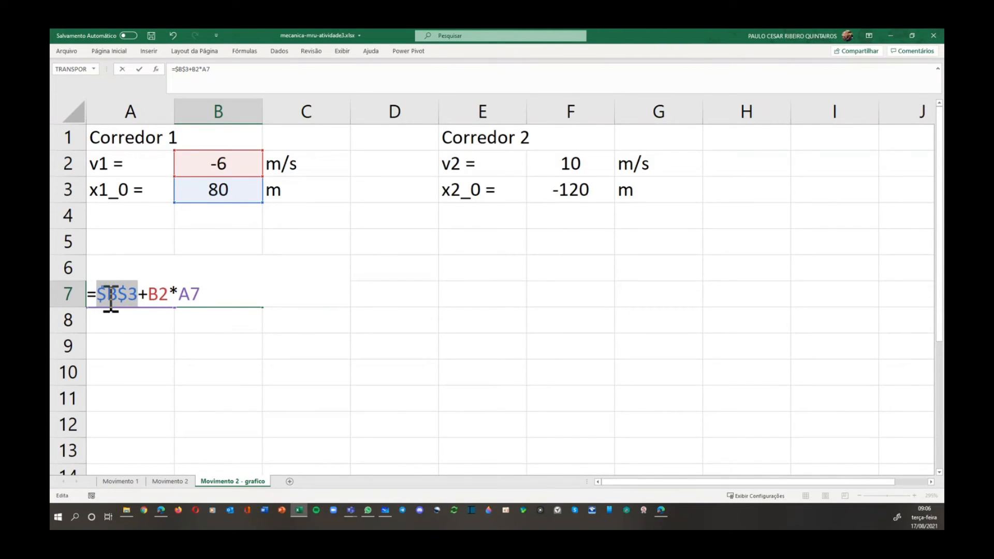
pyautogui.press('Return')
# Make the speed reference in B7 absolute so the formula reads =$B$3+$B$2*A7.
pyautogui.press('Up')
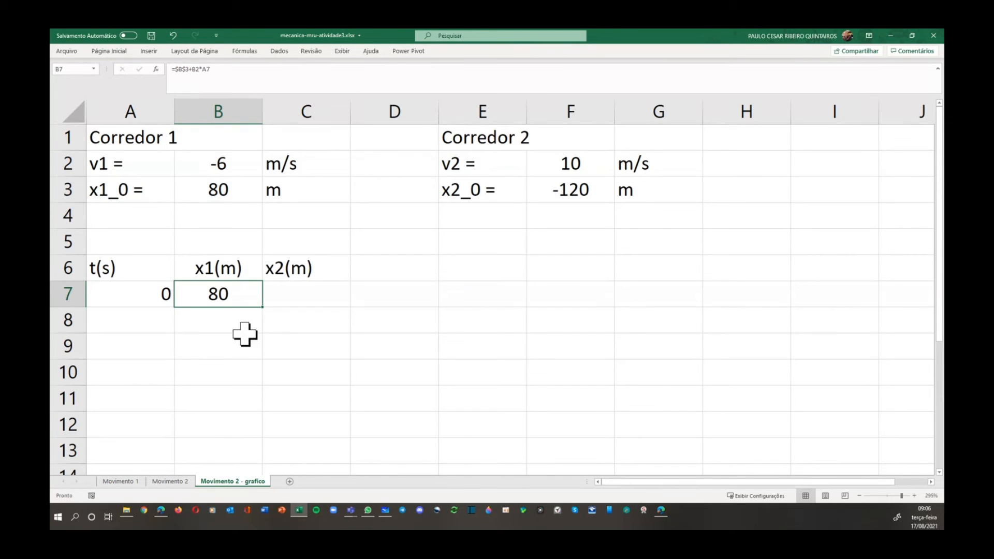
pyautogui.doubleClick(233, 290)
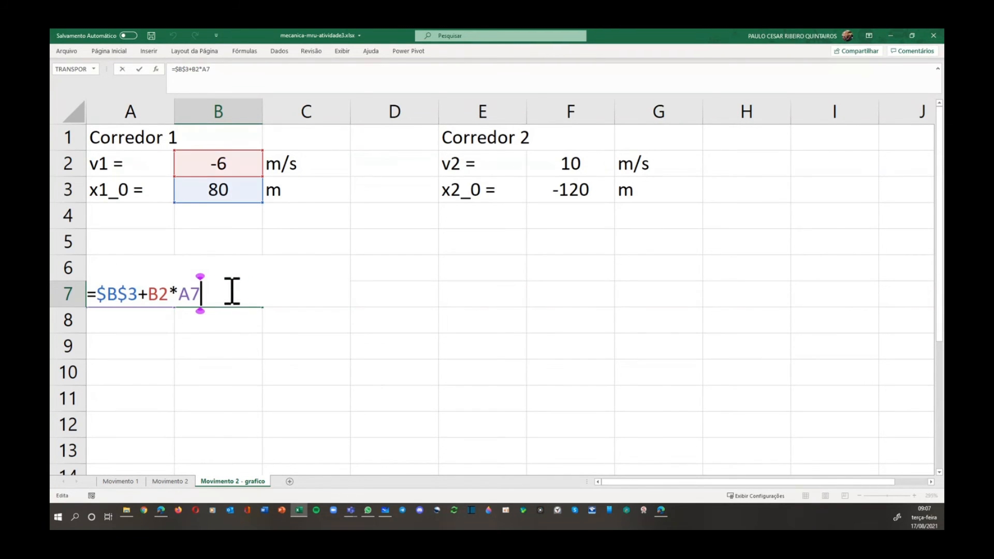
pyautogui.click(157, 294)
pyautogui.click(148, 293)
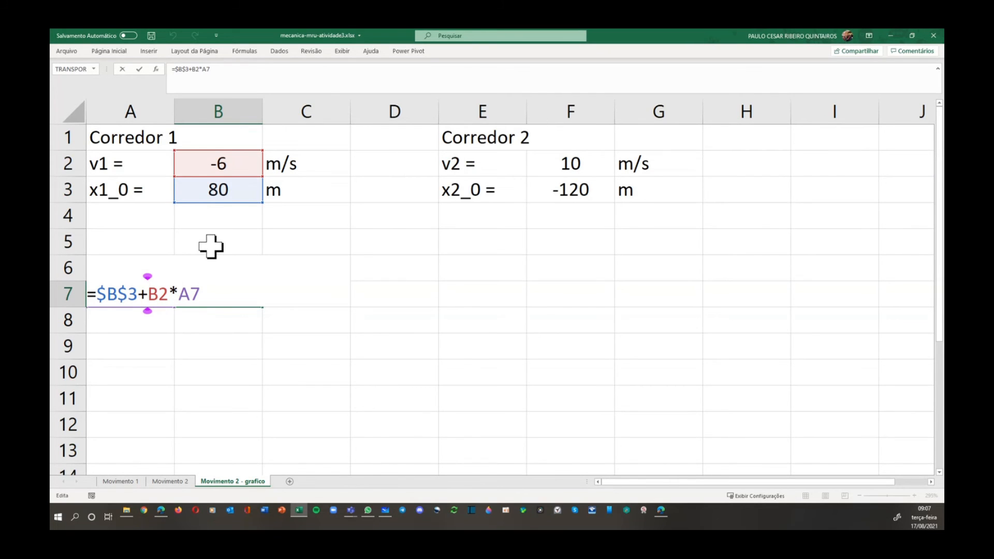
pyautogui.press('F4')
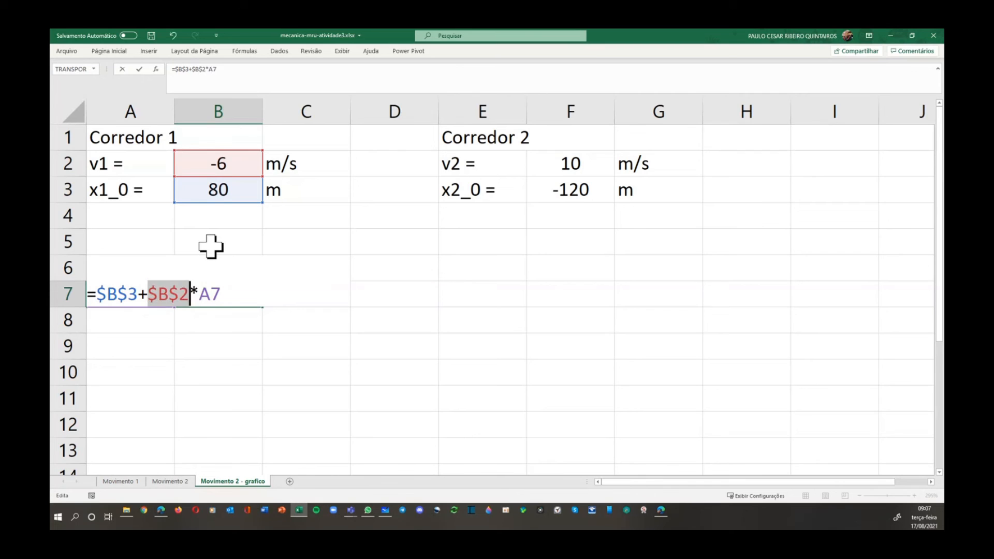
pyautogui.press('Return')
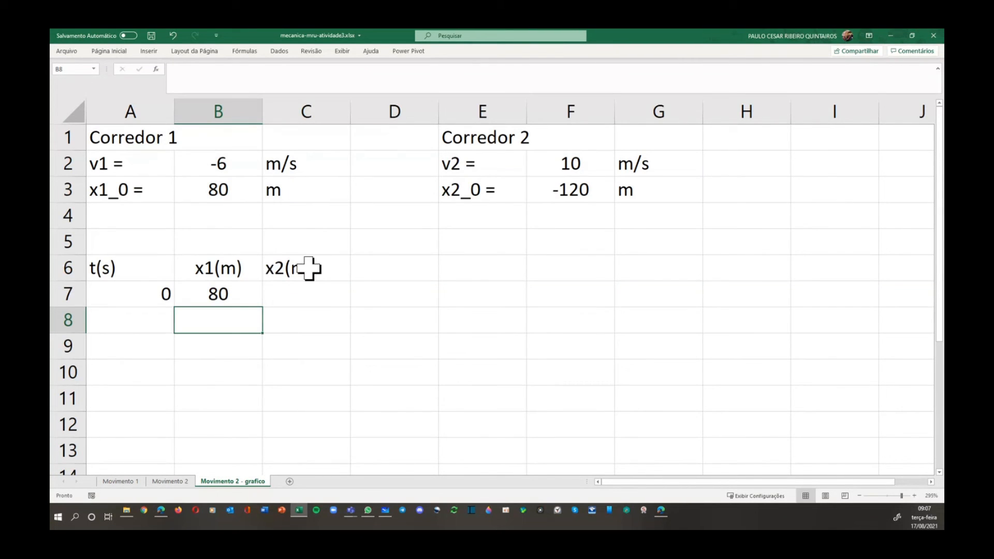
# Enter Corredor 2's position equation in C7 with absolute speed and initial-position references, as =$F$3+$F$2*A7.
pyautogui.click(309, 299)
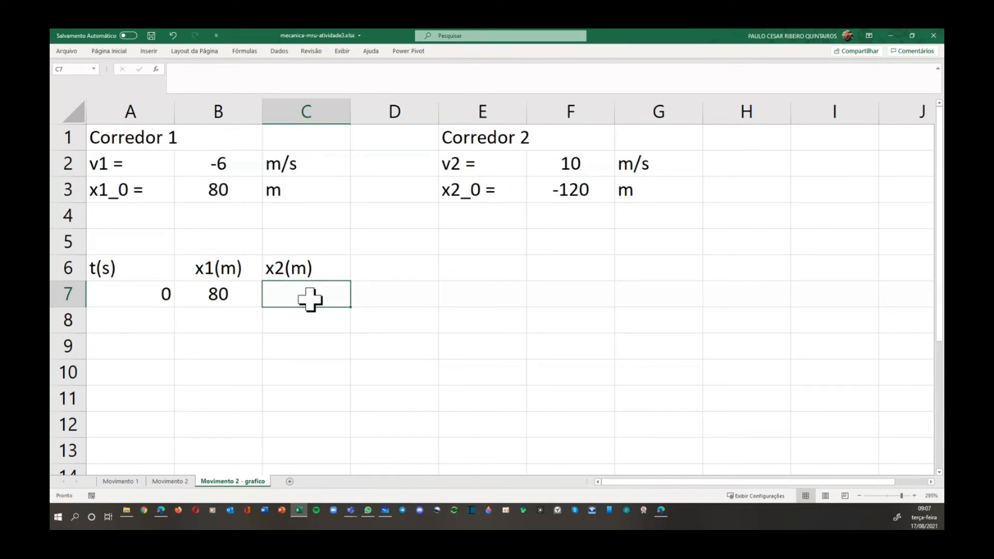
pyautogui.write('=')
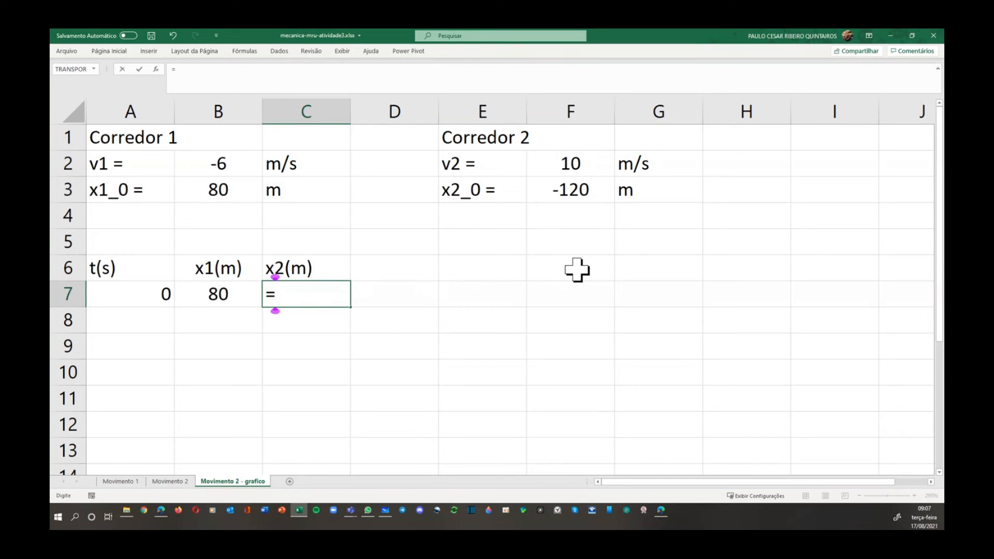
pyautogui.click(571, 193)
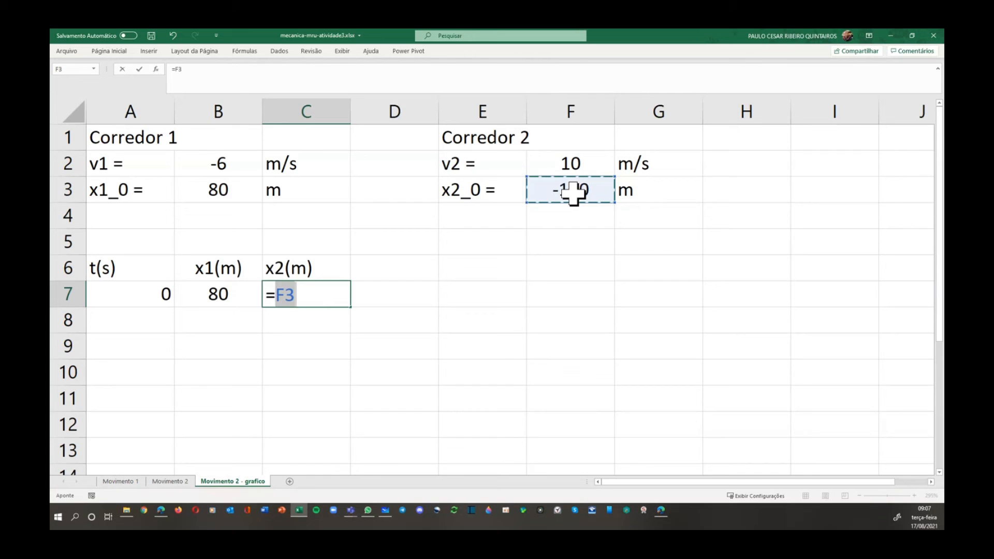
pyautogui.press('F4')
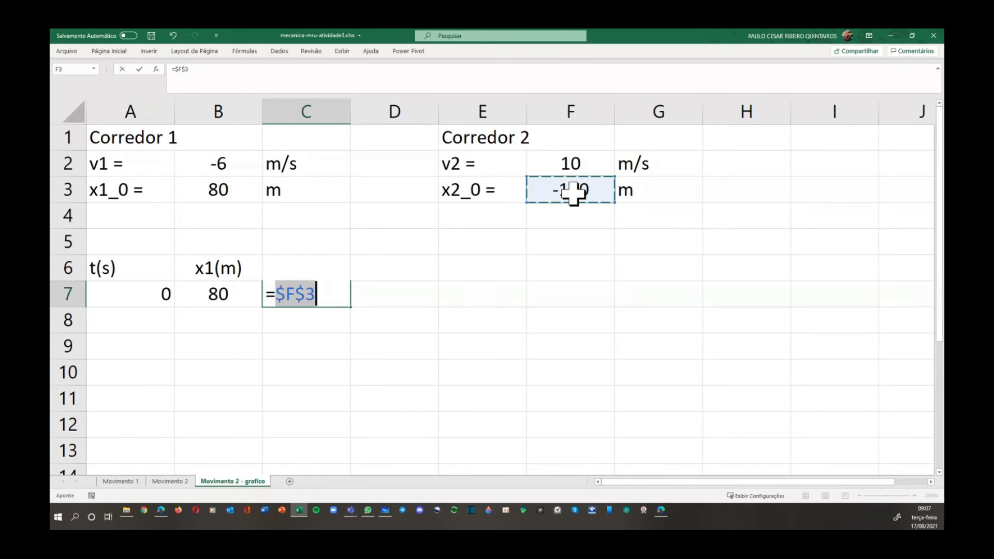
pyautogui.write('+')
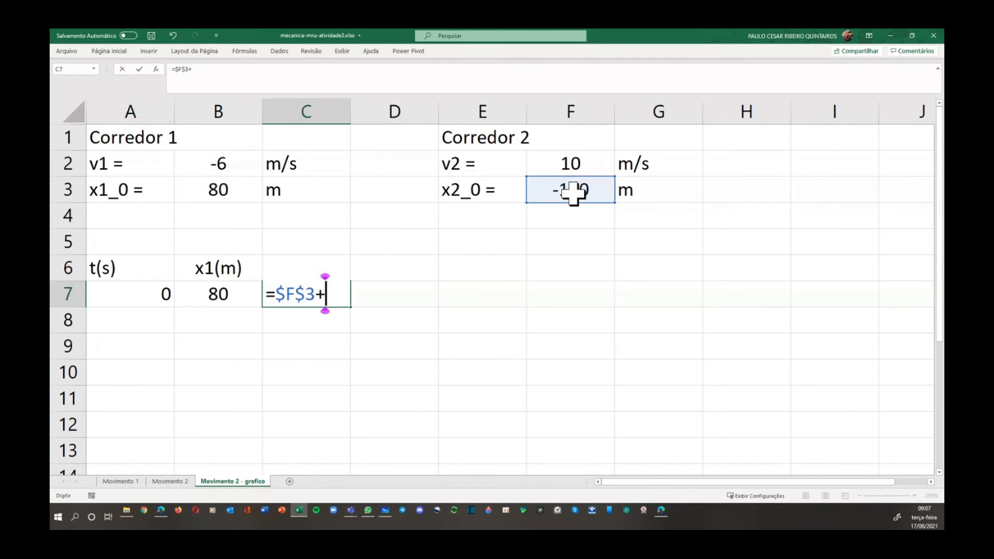
pyautogui.click(580, 163)
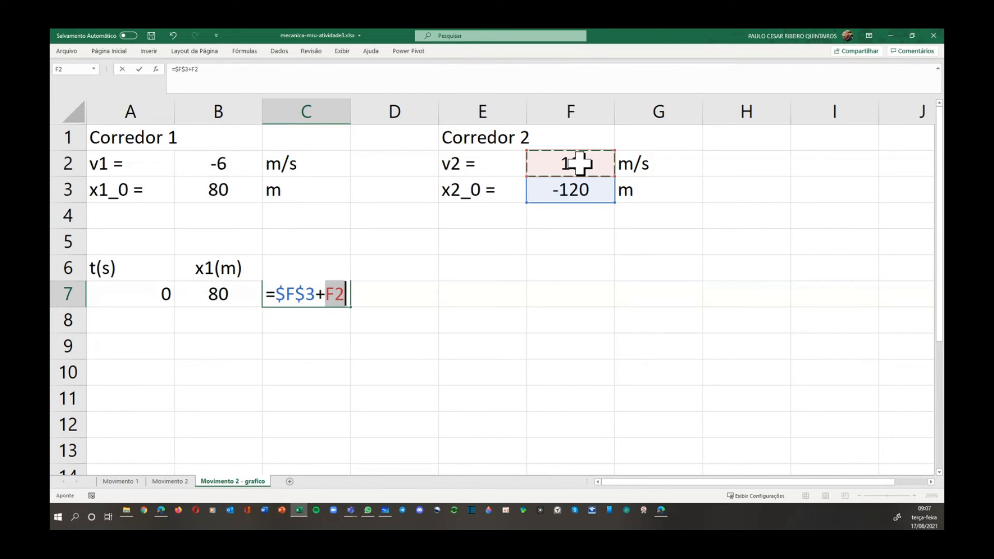
pyautogui.press('F4')
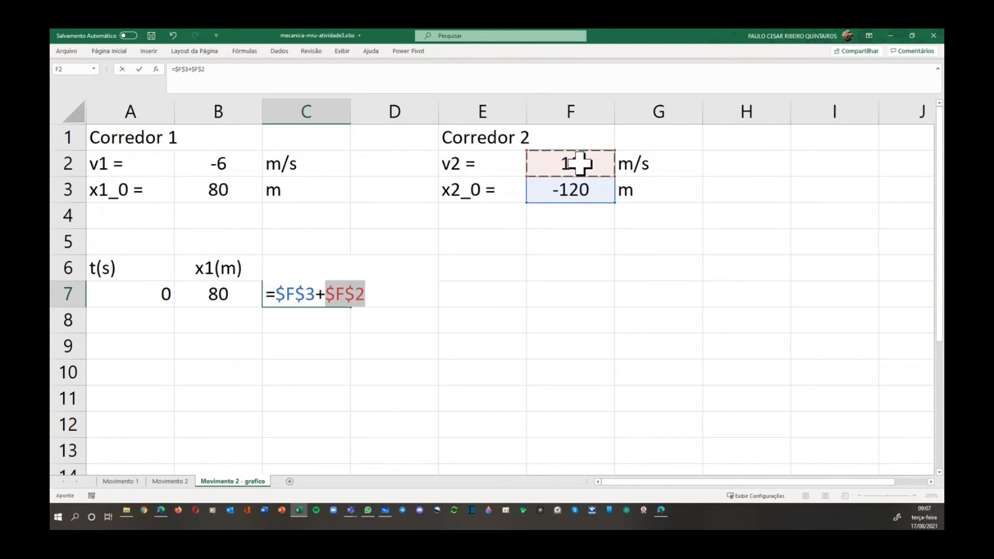
pyautogui.write('*')
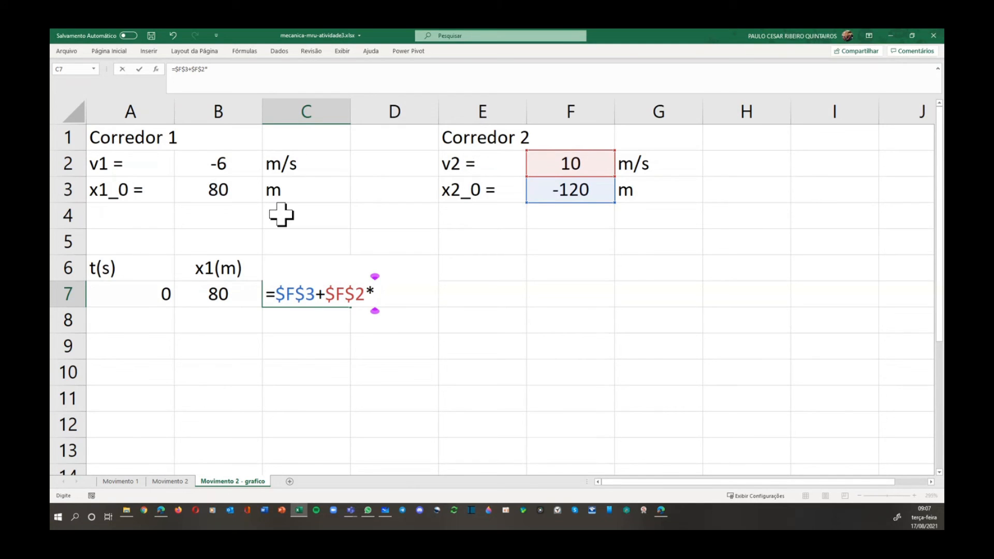
pyautogui.click(138, 295)
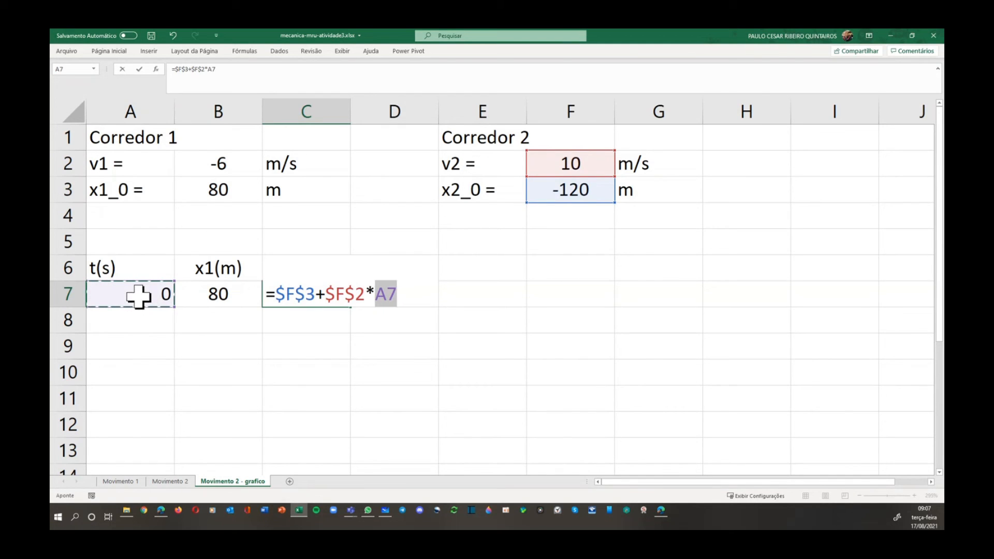
pyautogui.press('Return')
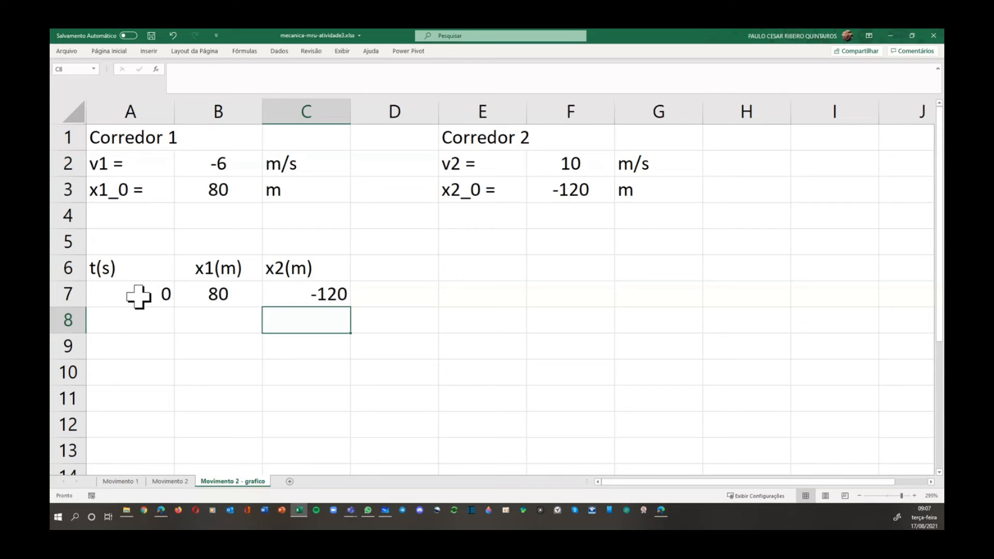
# Center the contents of the table's header and first data row, A6:C7.
pyautogui.press('Up')
pyautogui.press('Up')
pyautogui.press('Down')
pyautogui.press('Left')
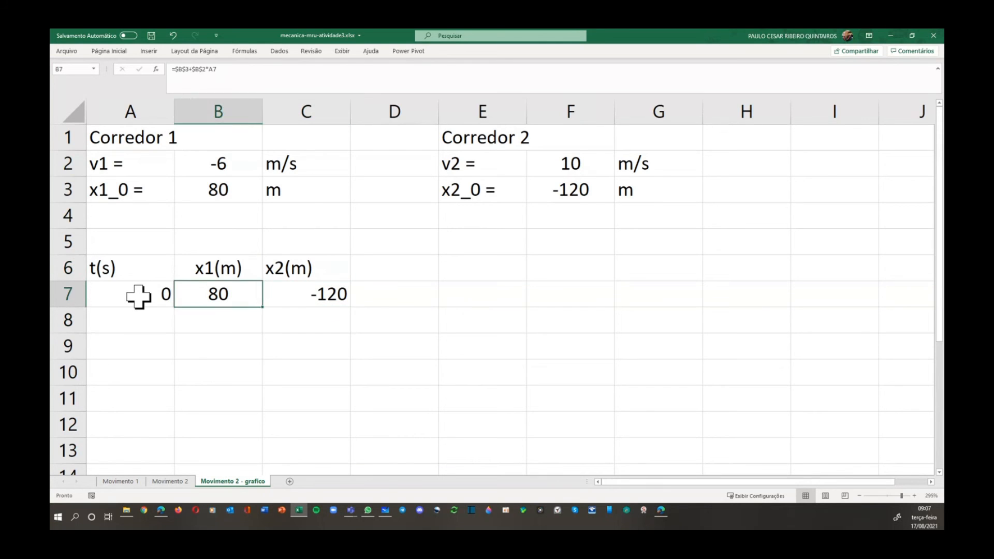
pyautogui.press('Left')
pyautogui.moveTo(119, 268); pyautogui.dragTo(325, 294)
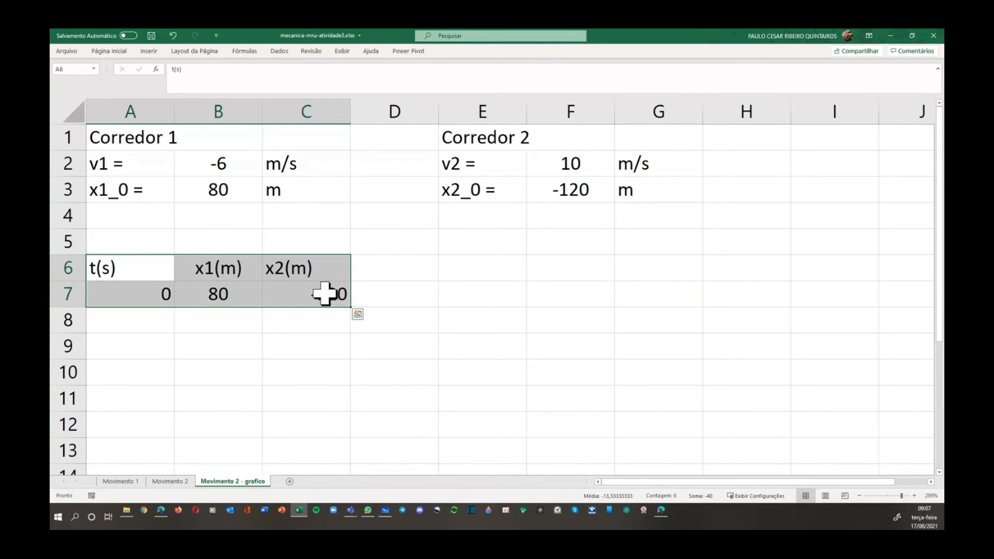
pyautogui.click(117, 53)
pyautogui.click(273, 84)
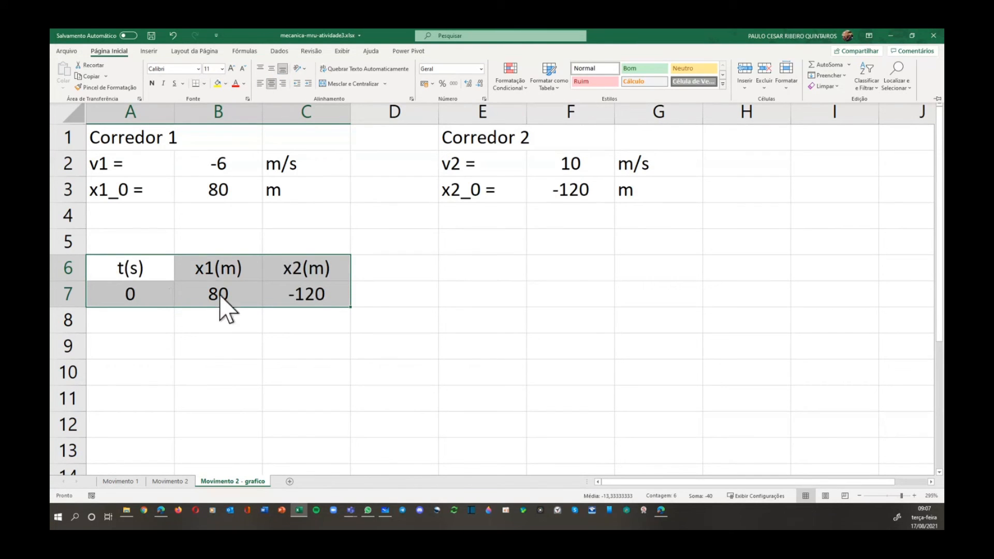
# Enter the time increment formula =A7+1 in A8.
pyautogui.click(133, 326)
pyautogui.click(140, 296)
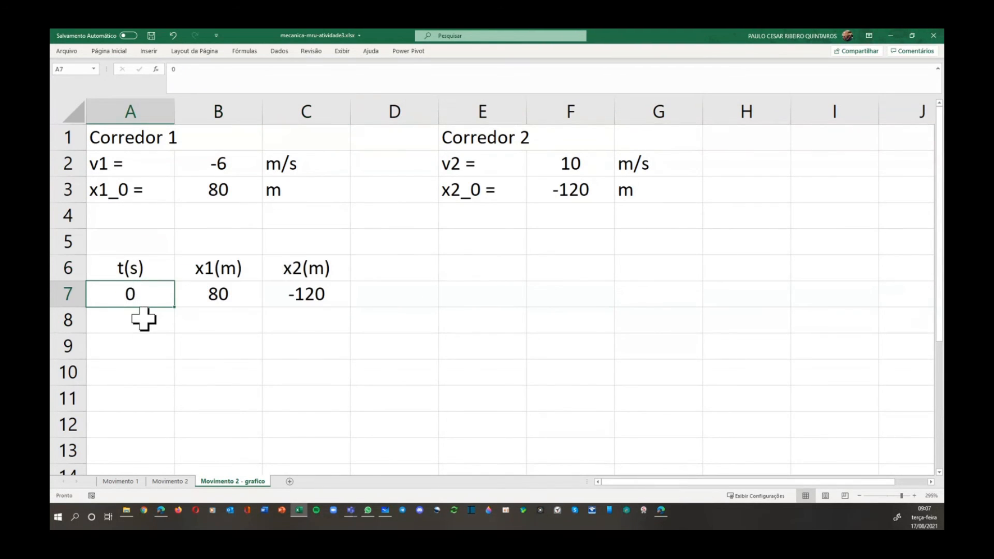
pyautogui.click(142, 321)
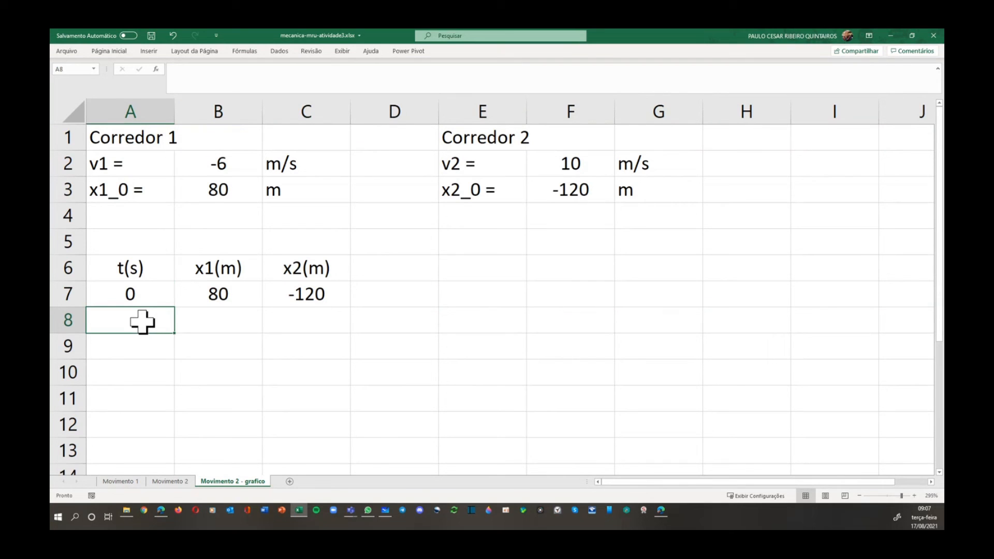
pyautogui.write('=')
pyautogui.click(134, 293)
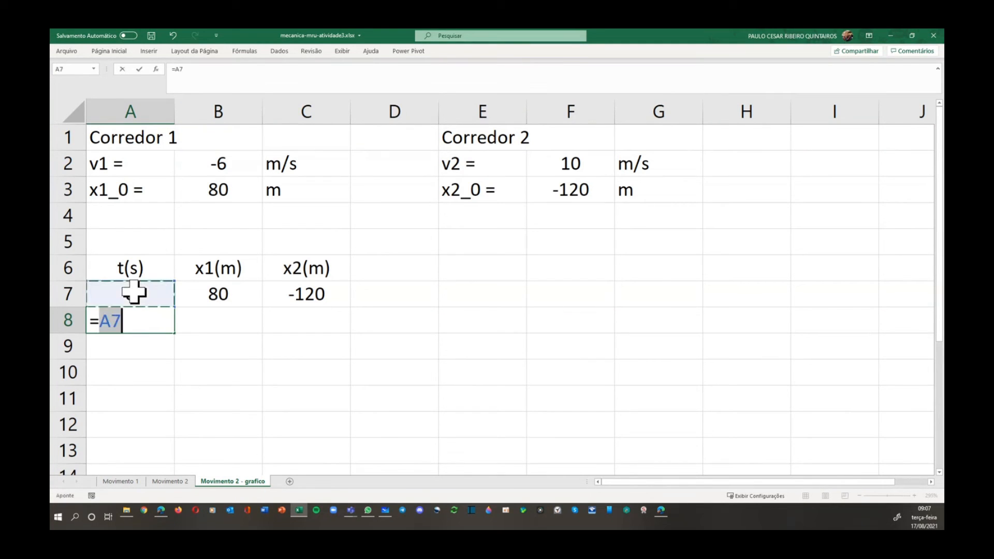
pyautogui.write('+ ')
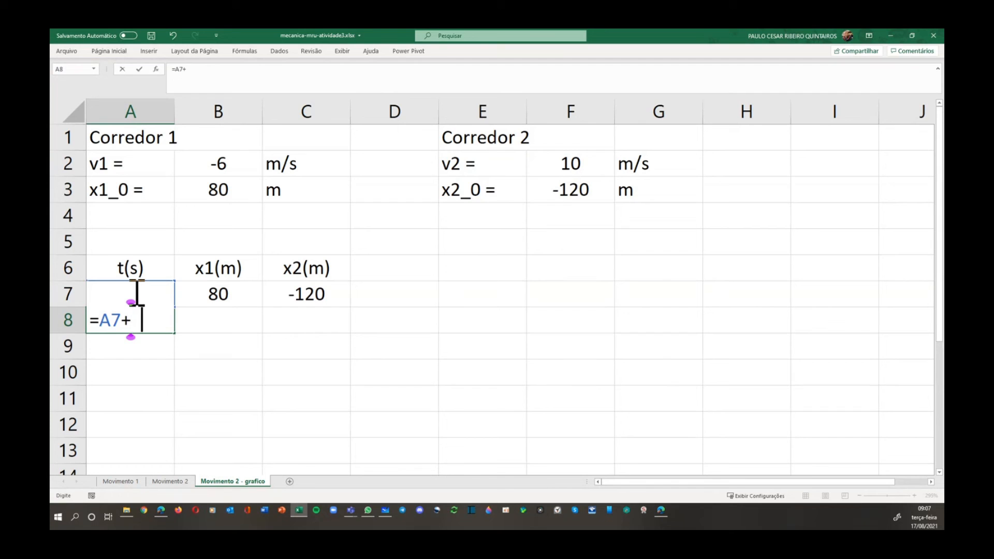
pyautogui.write('1')
pyautogui.press('Return')
pyautogui.press('Up')
# Fill the position formulas from B7:C7 down to row 8, and extend A8:C8 down to row 67.
pyautogui.moveTo(219, 293); pyautogui.dragTo(354, 336)
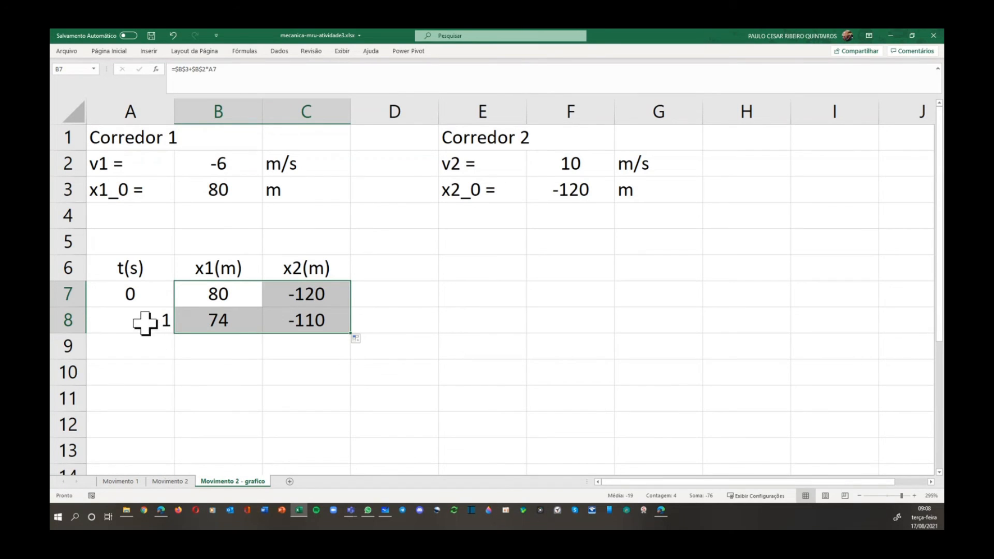
pyautogui.scroll(-6, 145, 323)
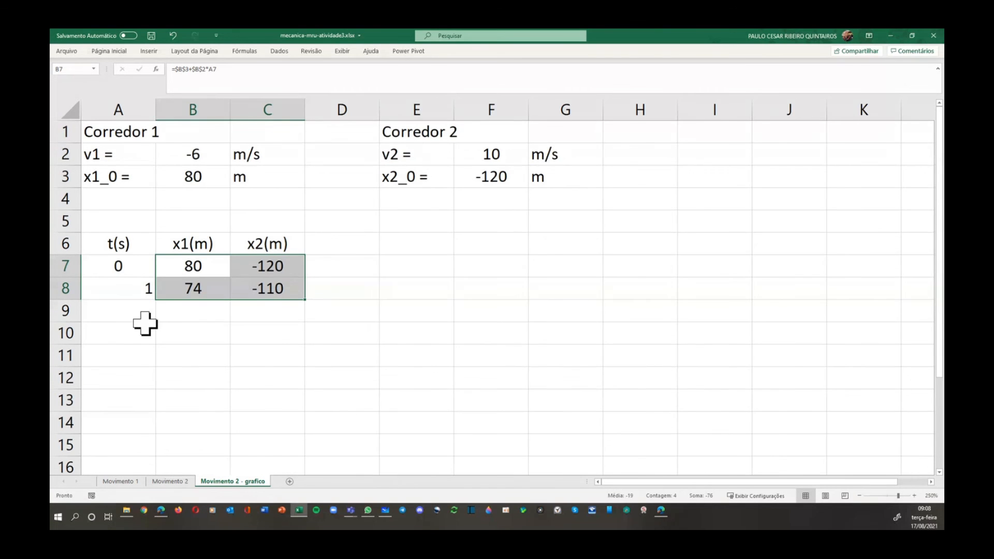
pyautogui.moveTo(93, 256); pyautogui.dragTo(204, 256)
pyautogui.moveTo(224, 257); pyautogui.dragTo(224, 257)
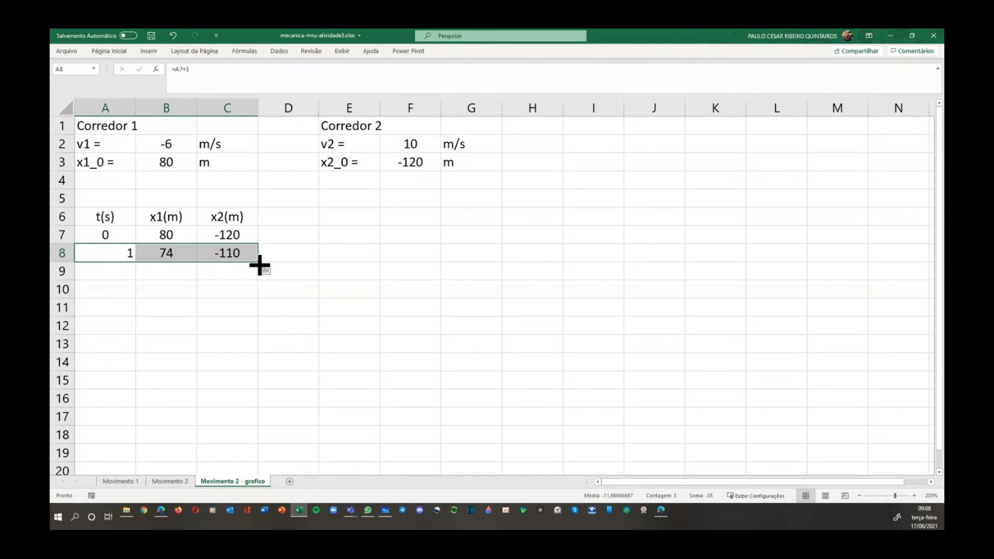
pyautogui.moveTo(259, 264)
pyautogui.mouseDown()
pyautogui.moveTo(262, 502)
pyautogui.moveTo(258, 421)
pyautogui.moveTo(246, 481)
pyautogui.moveTo(250, 428)
pyautogui.moveTo(244, 473)
pyautogui.mouseUp()
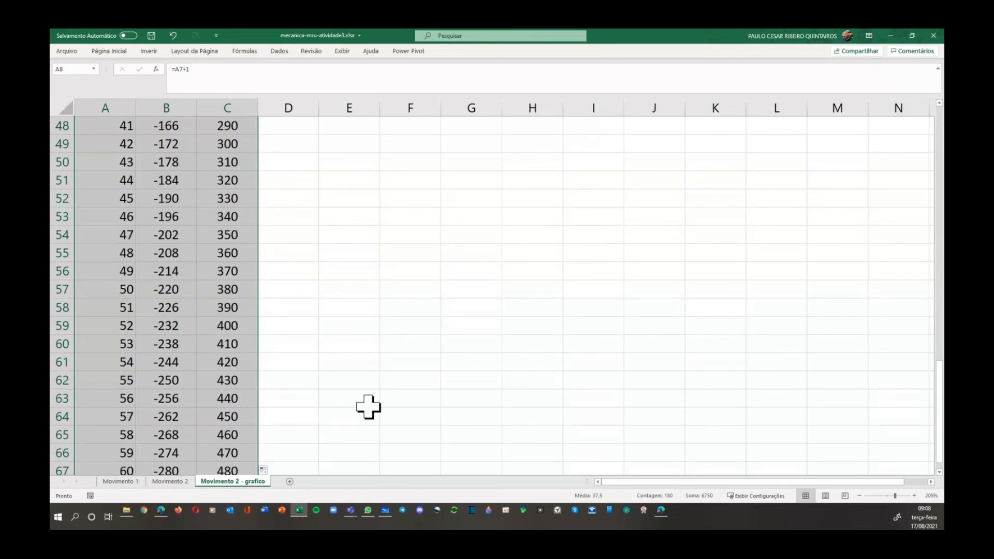
# Center all the time and position values in A7:C67.
pyautogui.scroll(16, 368, 406)
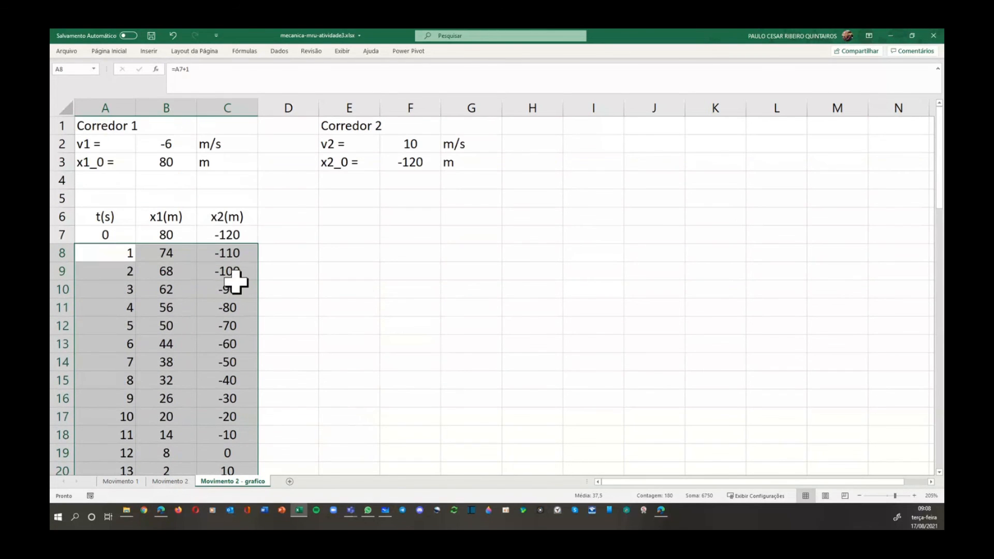
pyautogui.moveTo(113, 238); pyautogui.dragTo(239, 435)
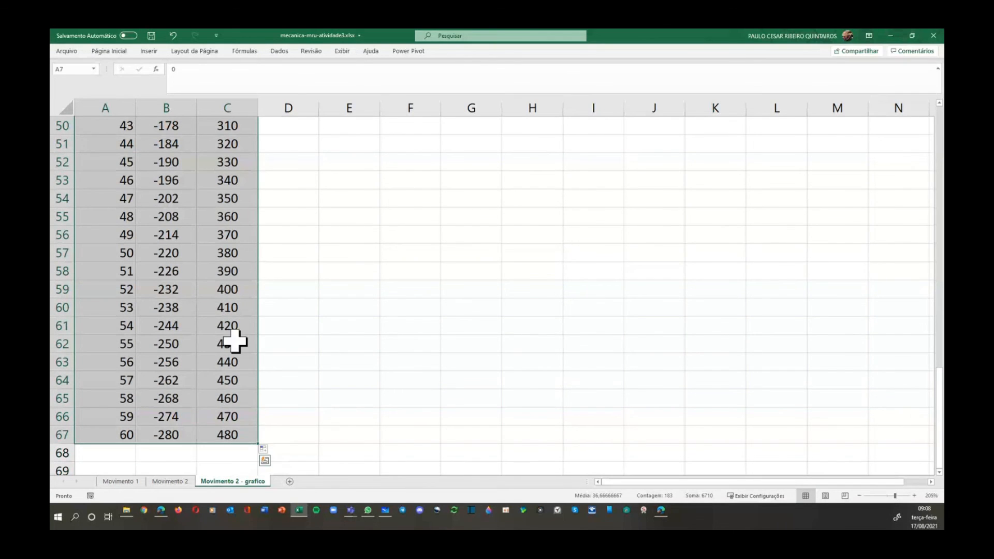
pyautogui.click(109, 52)
pyautogui.click(270, 83)
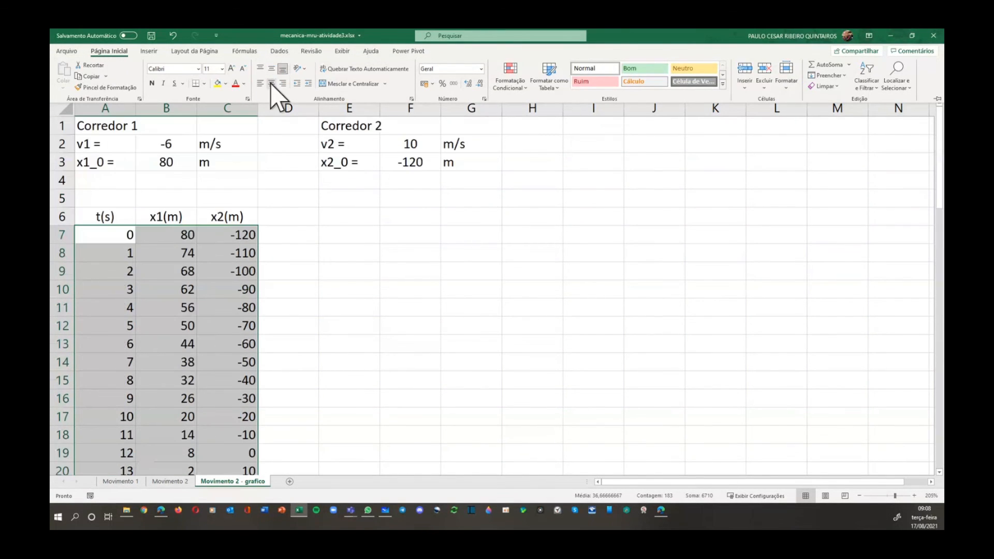
pyautogui.click(270, 83)
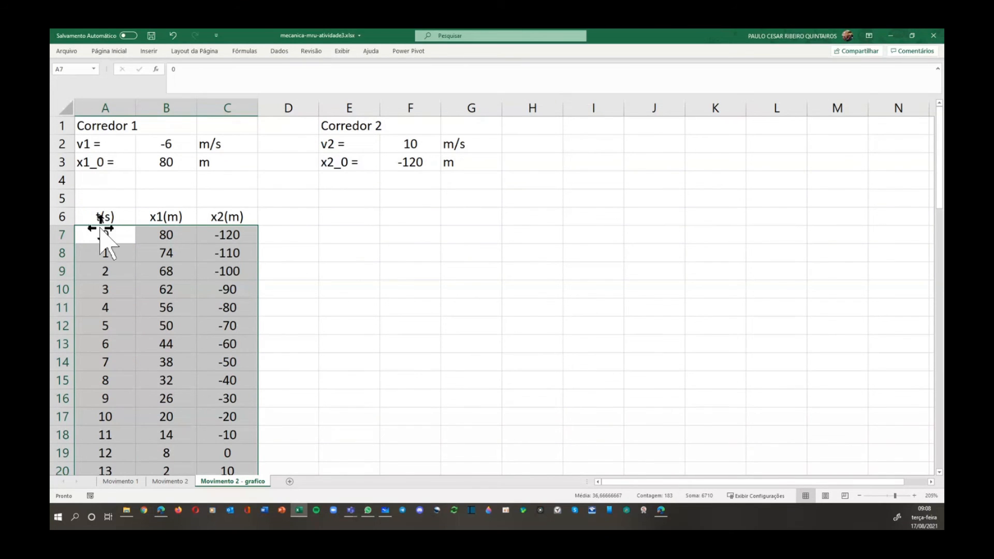
# Insert an empty scatter chart with straight lines and markers from blank cell E9, and place it beside the table below Corredor 2's data.
pyautogui.click(322, 267)
pyautogui.scroll(-7, 344, 241)
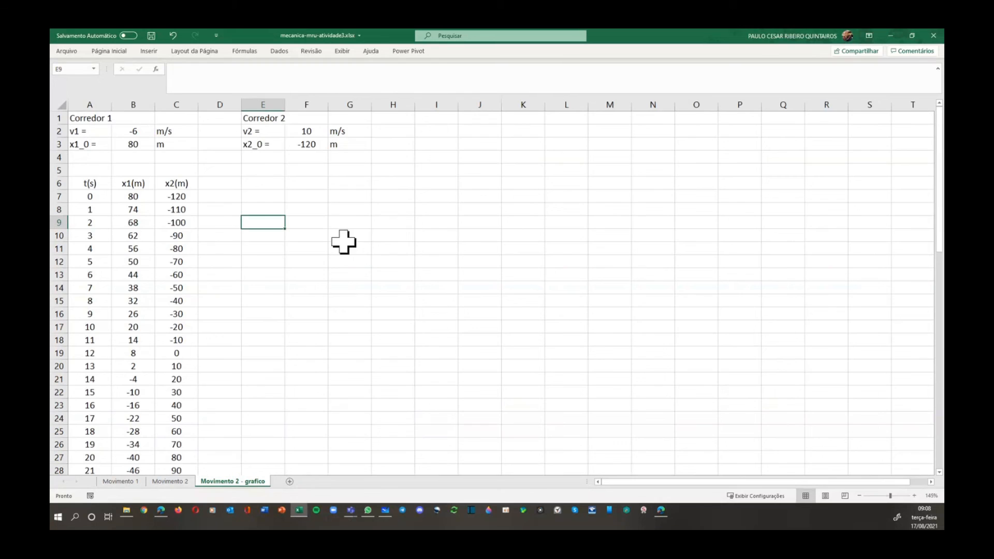
pyautogui.scroll(-1, 343, 241)
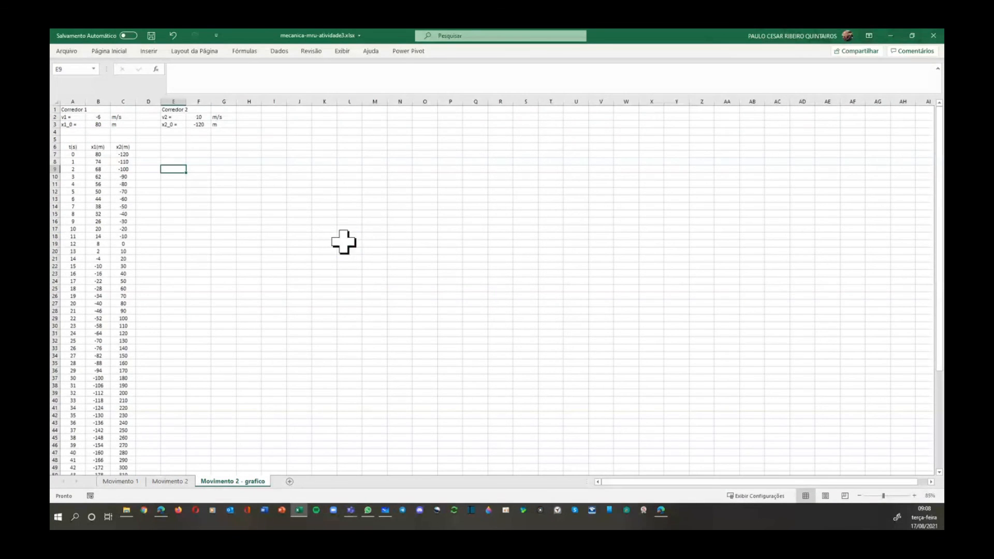
pyautogui.scroll(7, 343, 241)
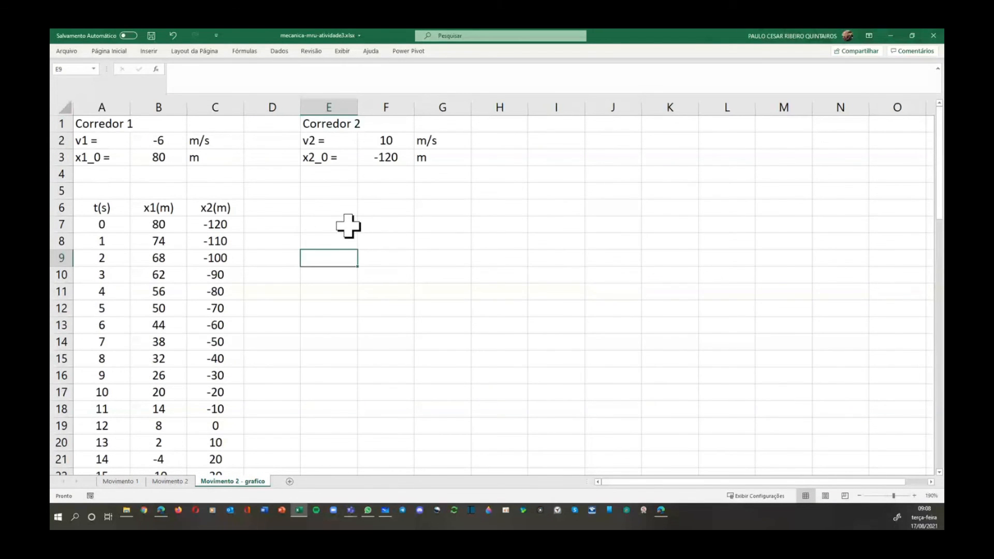
pyautogui.scroll(3, 386, 242)
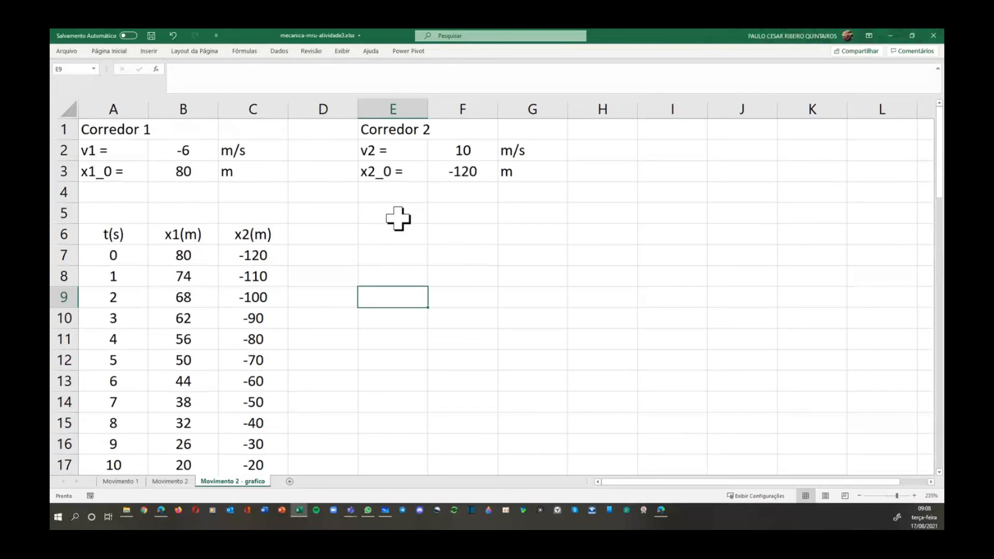
pyautogui.click(149, 52)
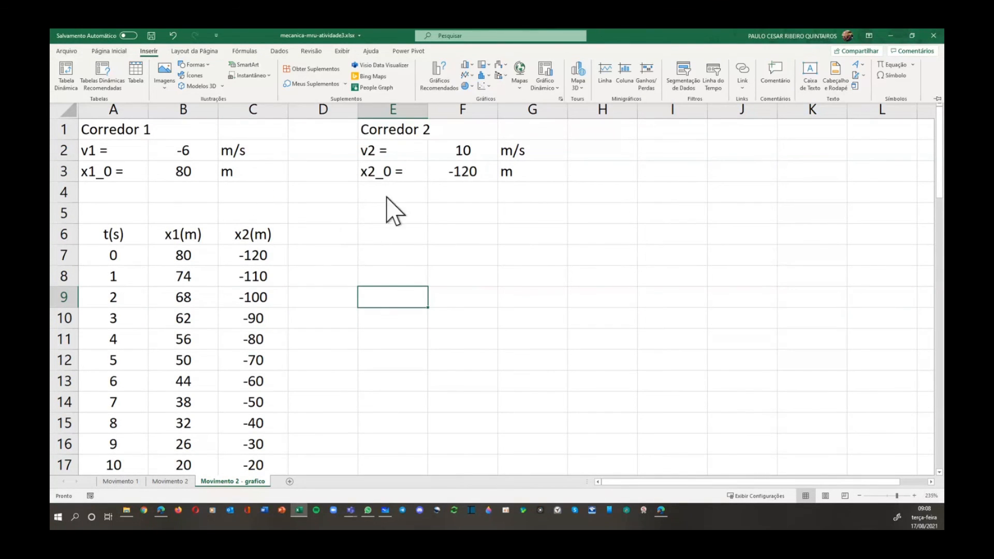
pyautogui.click(489, 86)
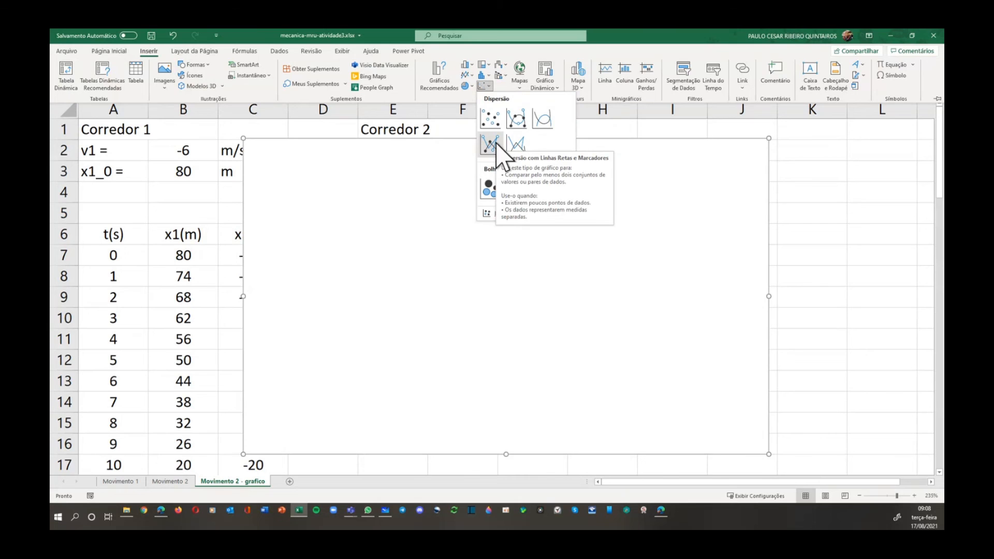
pyautogui.click(494, 145)
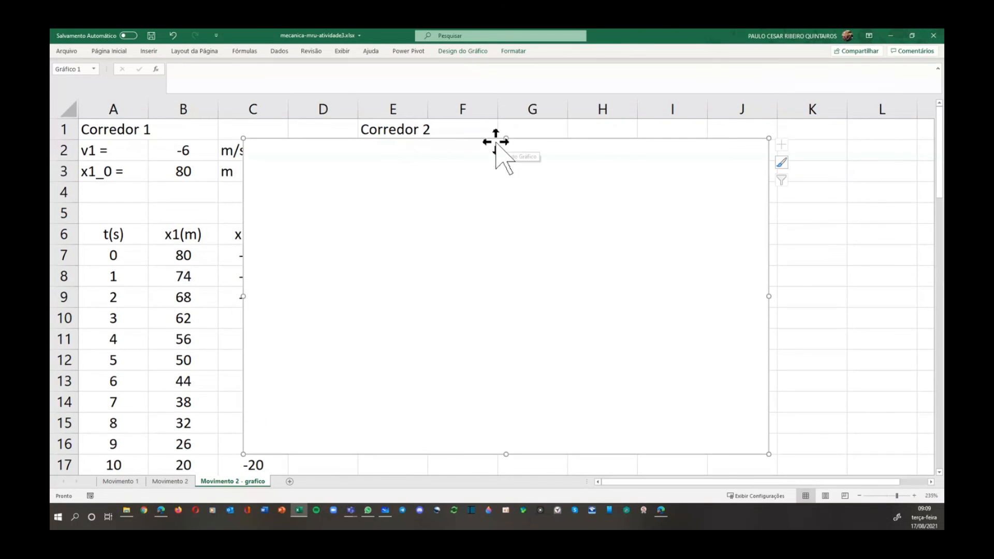
pyautogui.moveTo(388, 162); pyautogui.dragTo(471, 218)
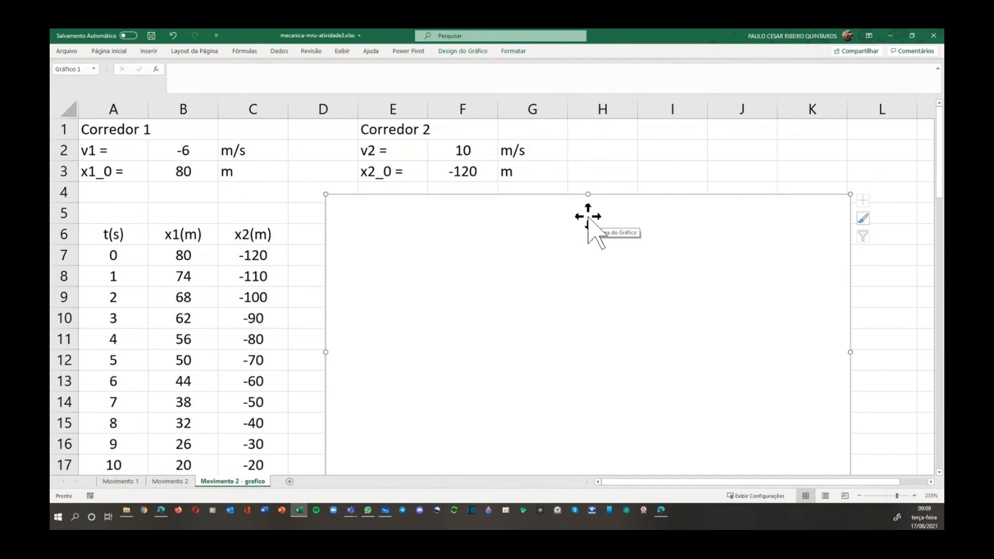
# Add a chart series named Corredor 1 with X values from A7:A67 and Y values from B7:B67.
pyautogui.rightClick(508, 247)
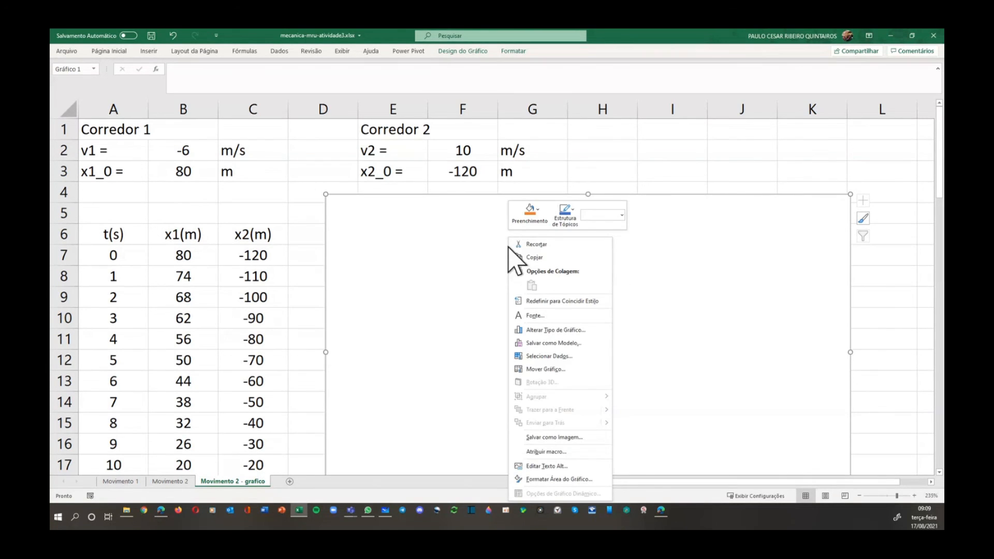
pyautogui.click(569, 356)
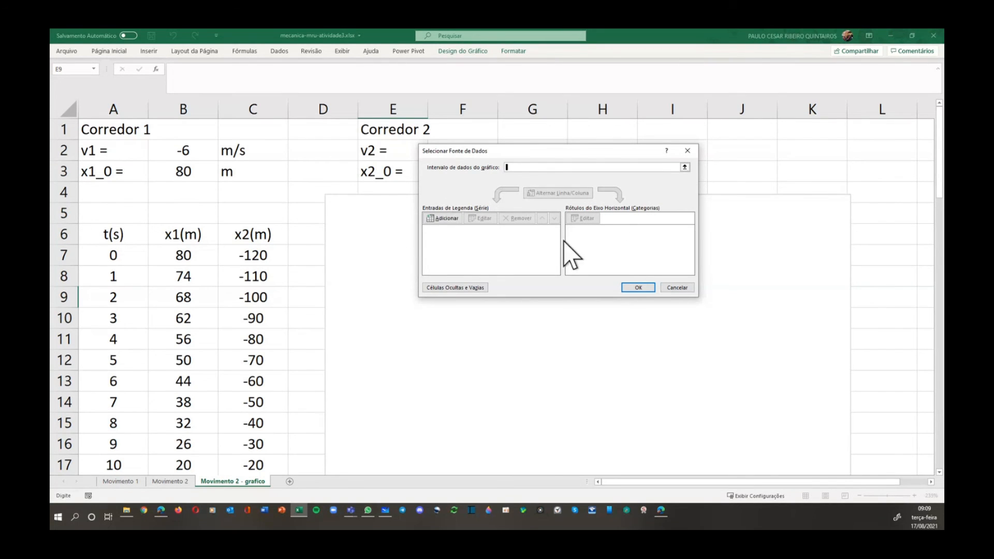
pyautogui.click(445, 218)
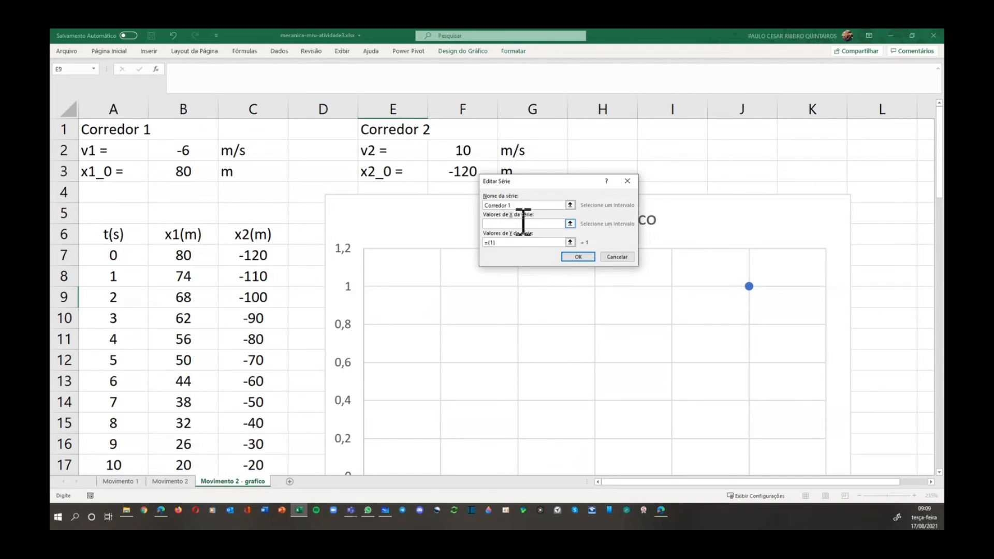
pyautogui.click(523, 223)
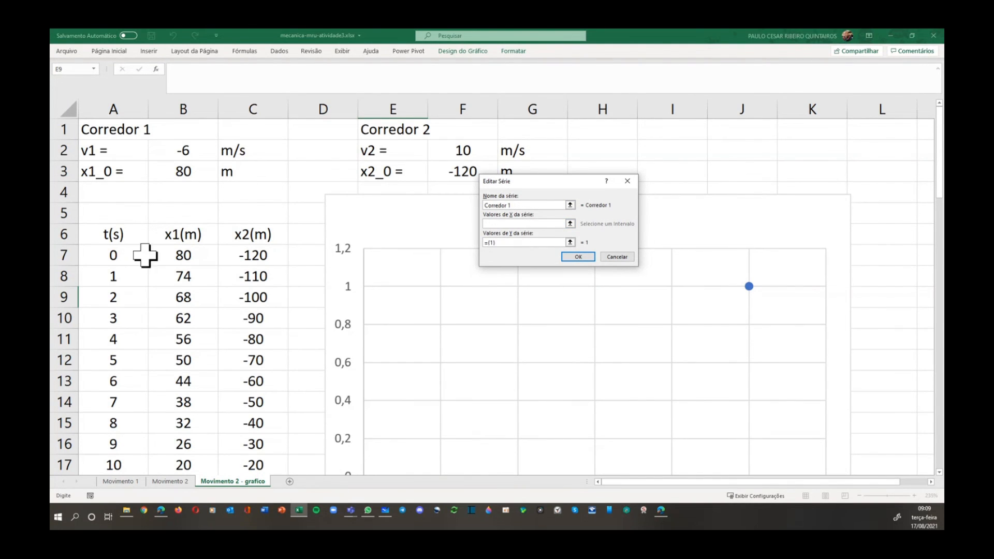
pyautogui.moveTo(118, 256); pyautogui.dragTo(113, 444)
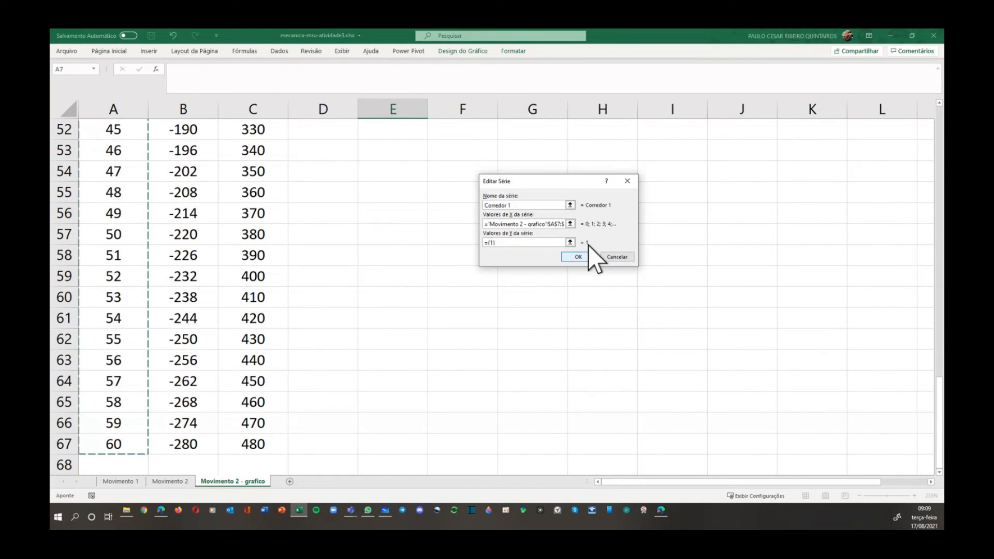
pyautogui.click(516, 243)
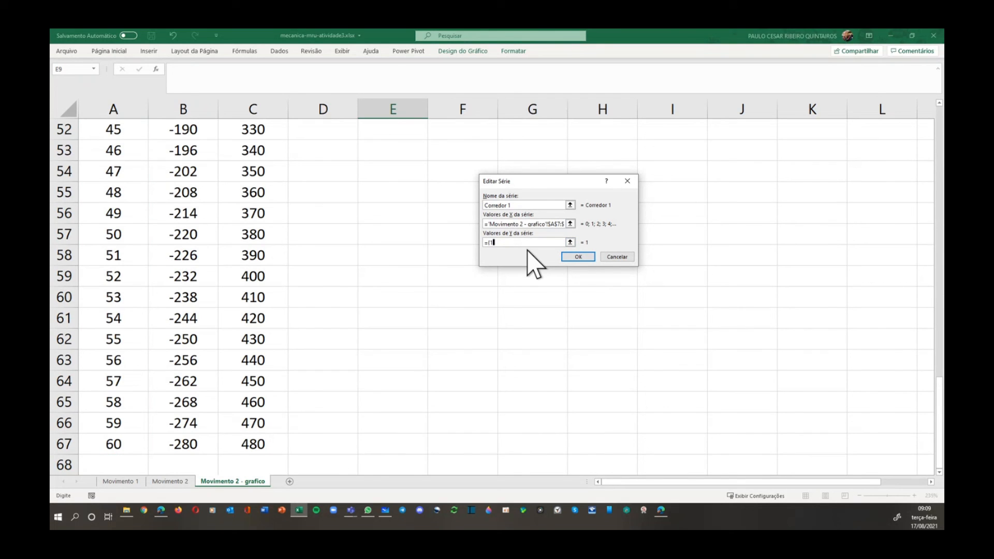
pyautogui.scroll(16, 350, 272)
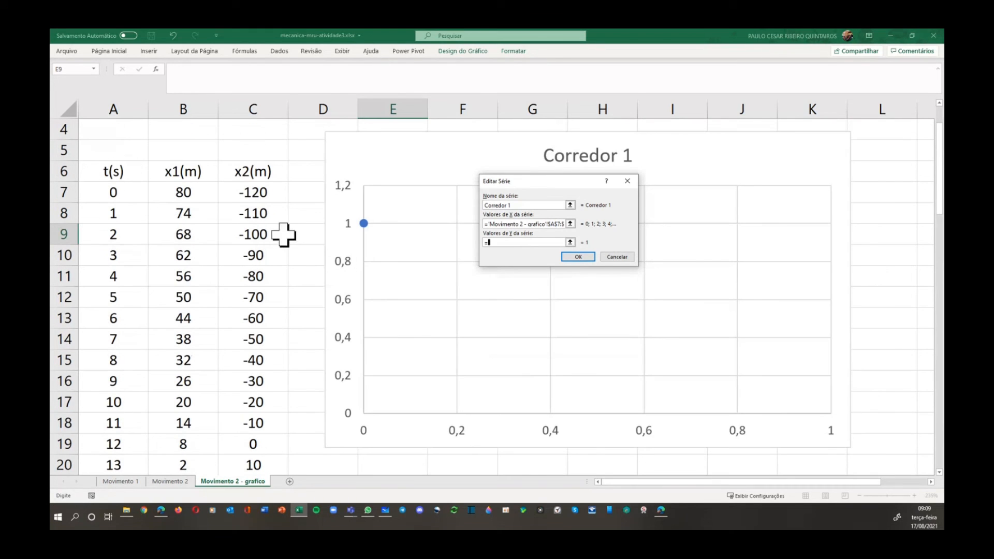
pyautogui.moveTo(178, 192); pyautogui.dragTo(195, 437)
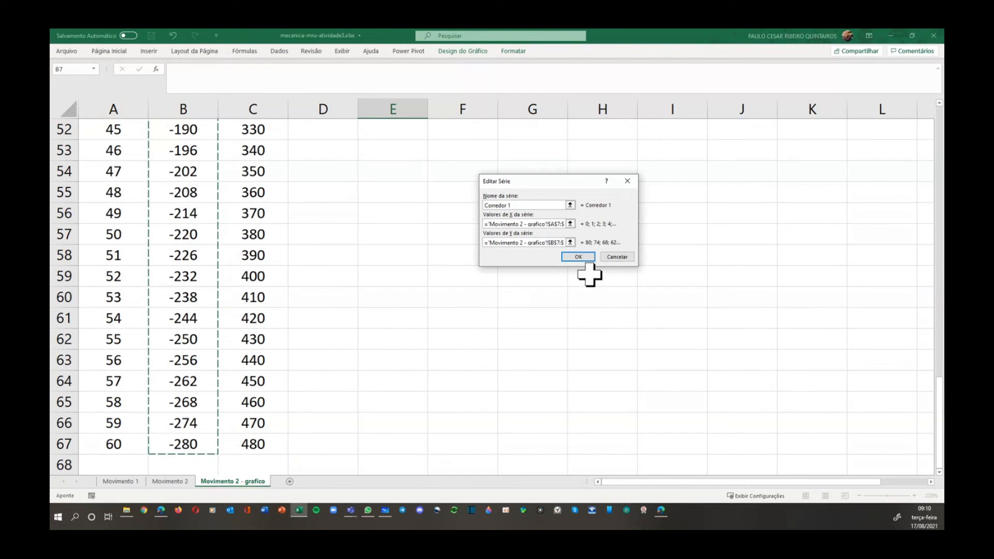
pyautogui.click(587, 259)
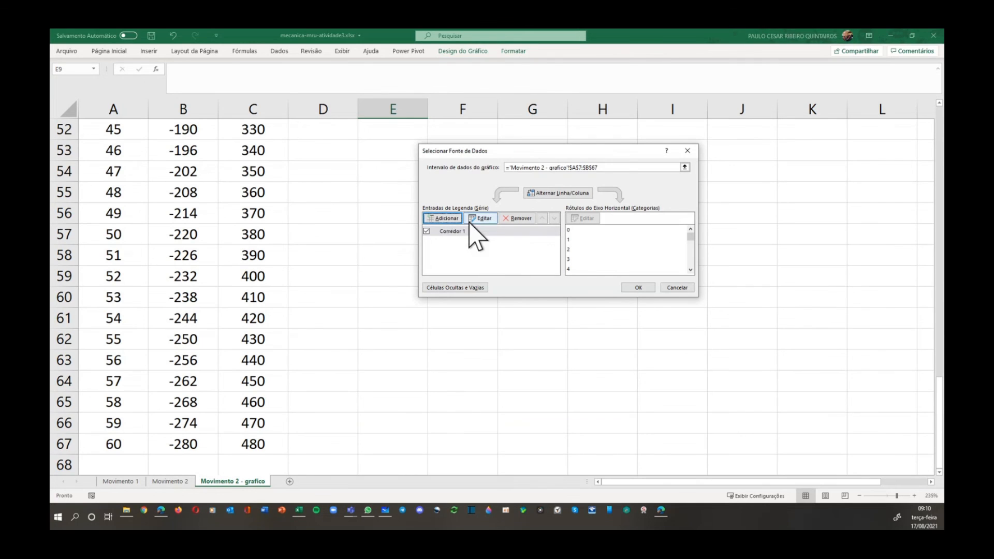
# Add a second chart series named Corredor 2 with X values from A7:A67 and Y values from C7:C67.
pyautogui.click(446, 219)
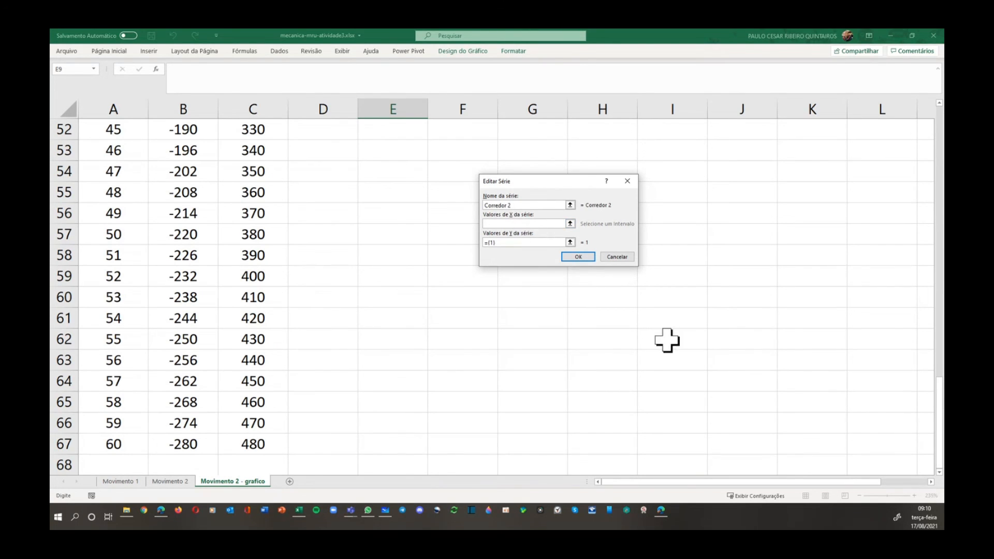
pyautogui.moveTo(939, 422); pyautogui.dragTo(939, 151)
pyautogui.click(121, 257)
pyautogui.moveTo(121, 257); pyautogui.dragTo(140, 440)
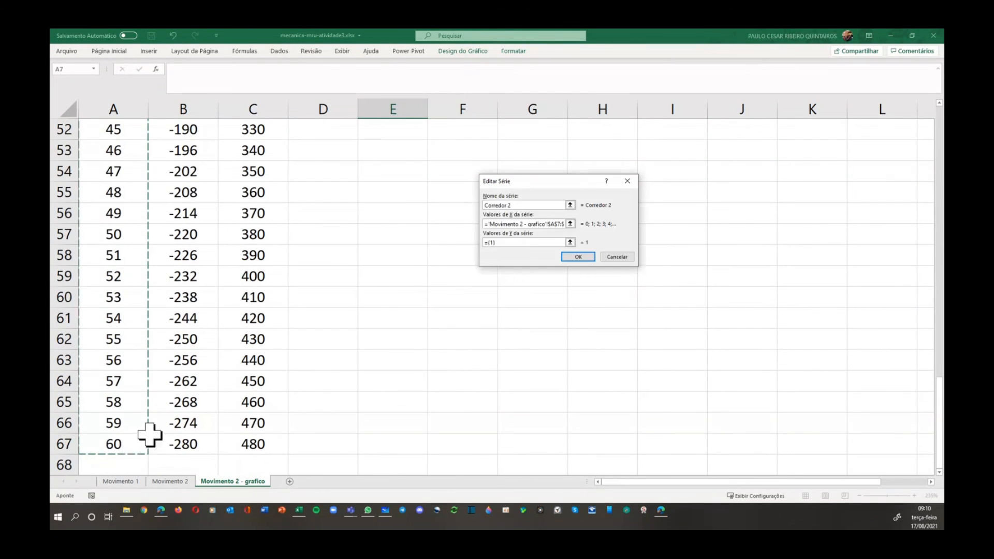
pyautogui.click(522, 242)
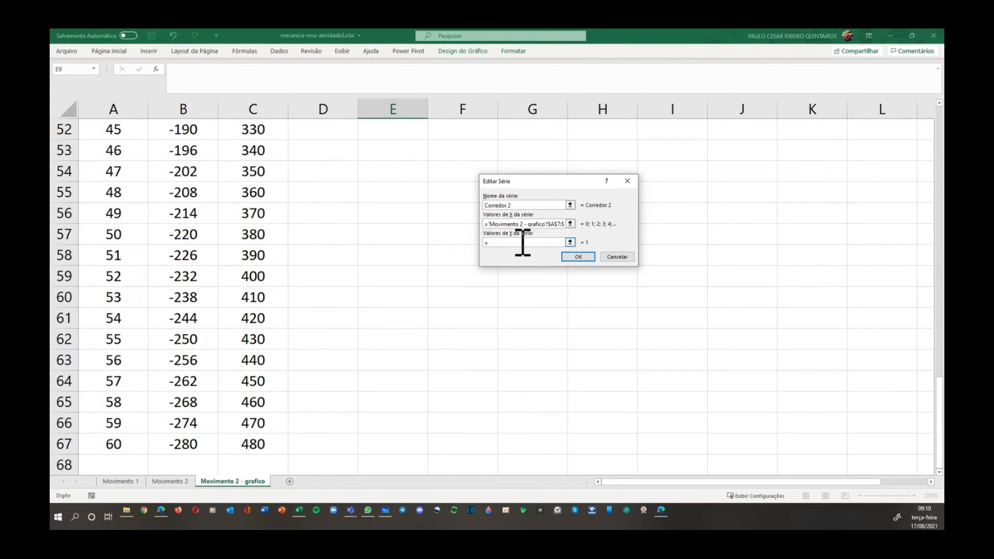
pyautogui.scroll(17, 352, 272)
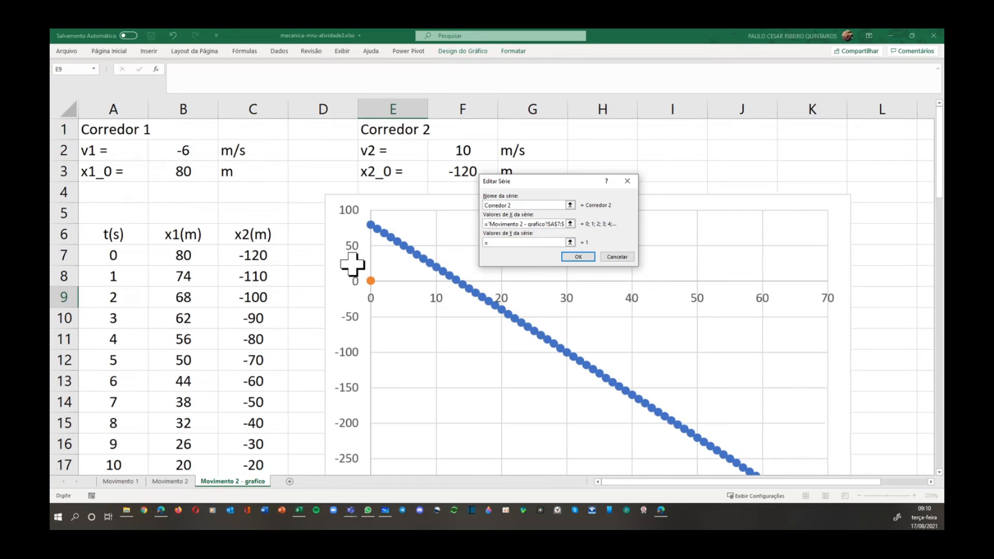
pyautogui.moveTo(270, 253); pyautogui.dragTo(274, 437)
pyautogui.click(572, 256)
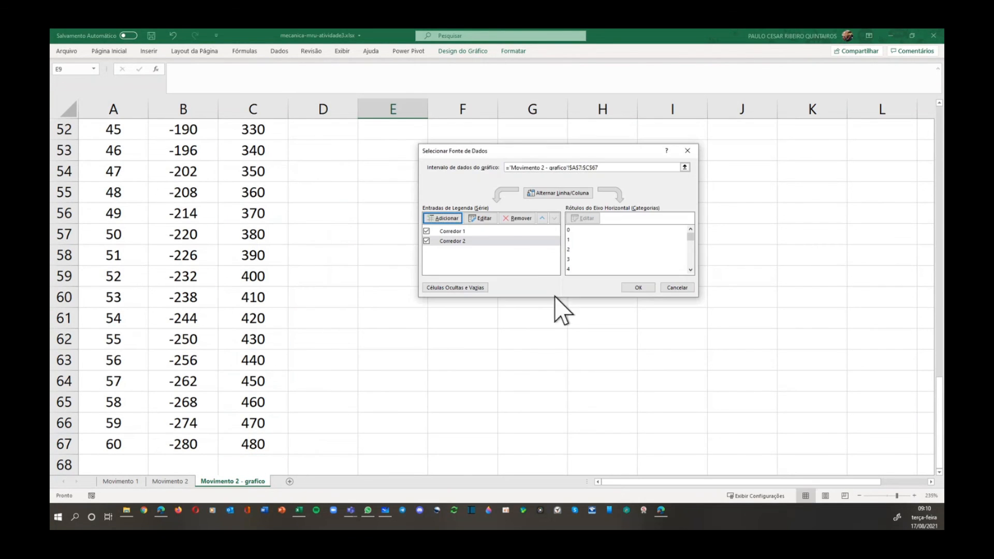
pyautogui.click(638, 288)
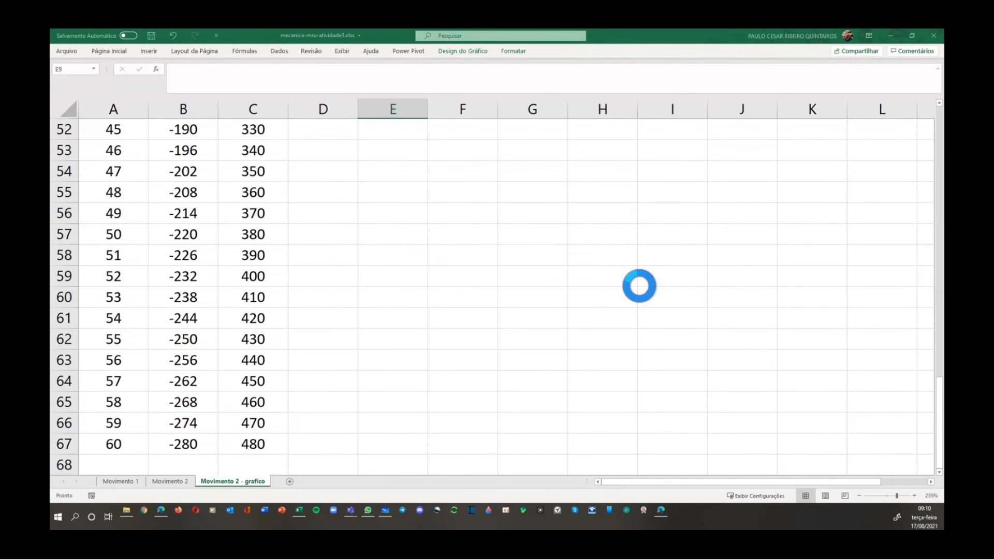
pyautogui.scroll(13, 502, 348)
pyautogui.scroll(4, 503, 348)
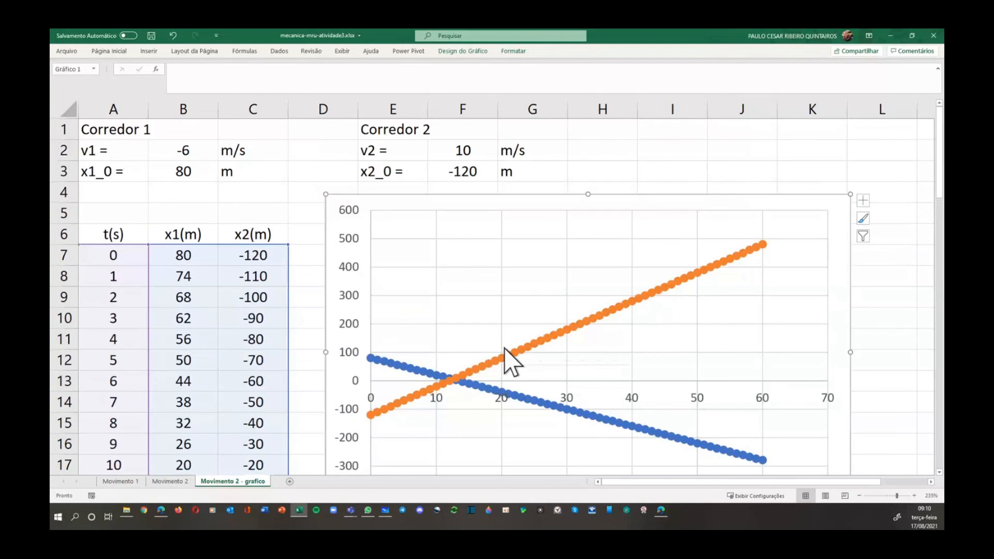
# Add axis titles and a legend to the scatter chart, leaving the data labels off.
pyautogui.scroll(-2, 539, 346)
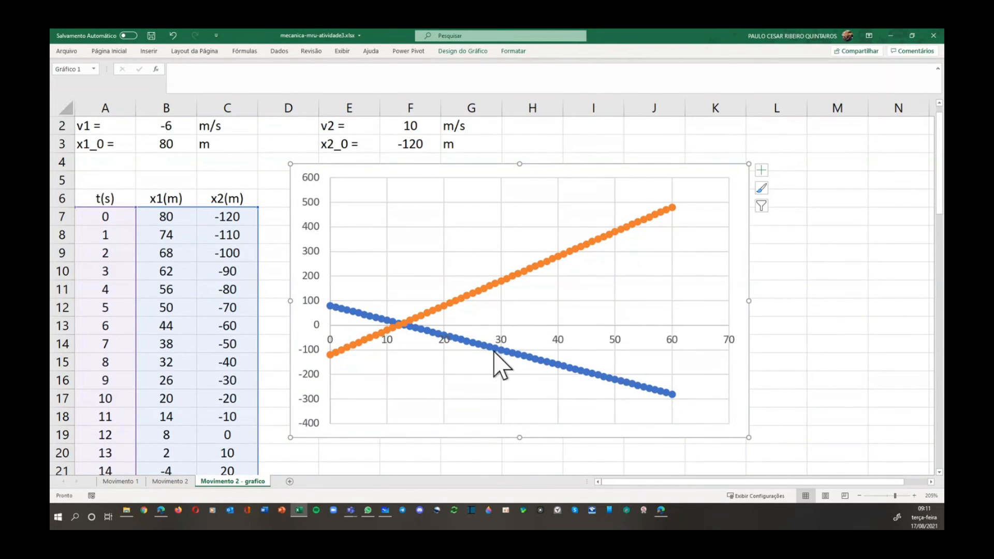
pyautogui.click(761, 171)
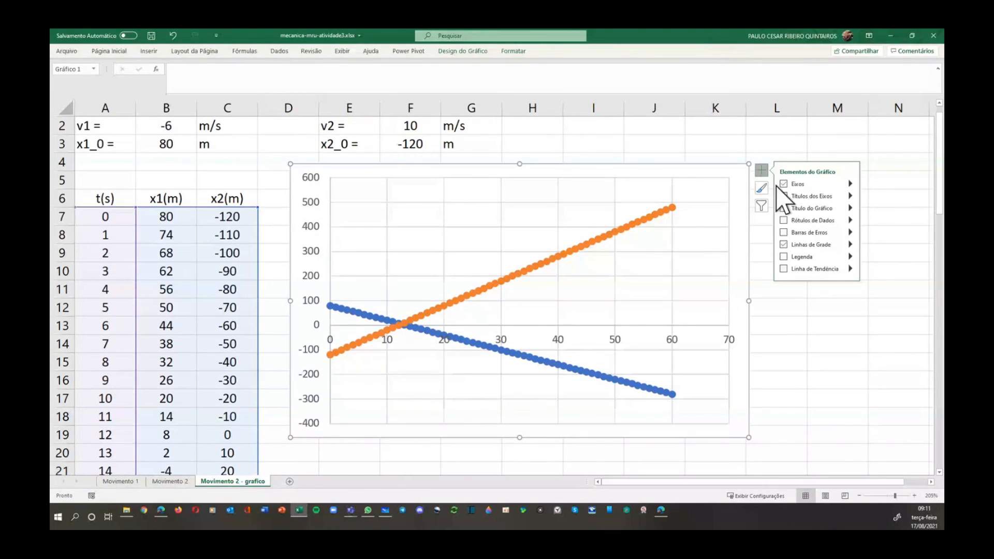
pyautogui.click(823, 197)
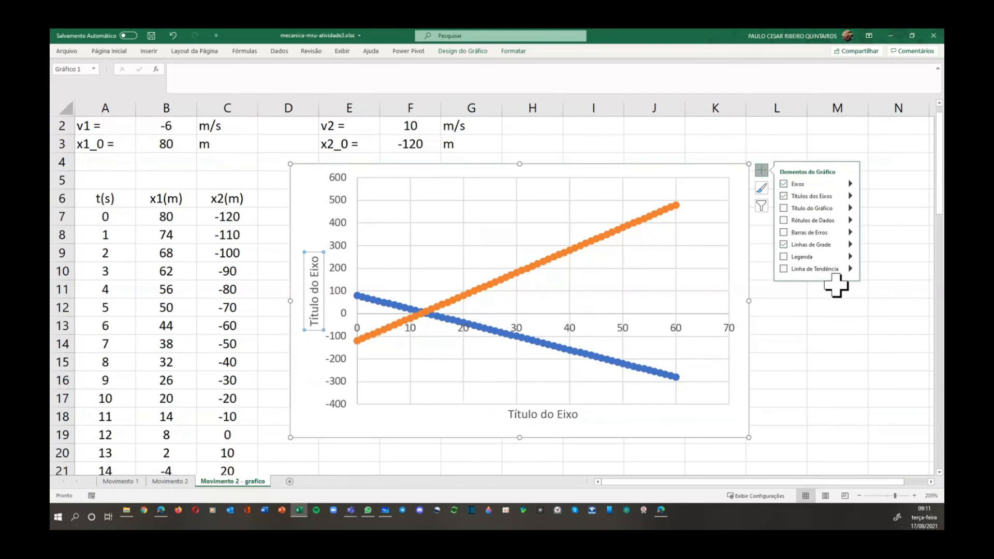
pyautogui.click(824, 222)
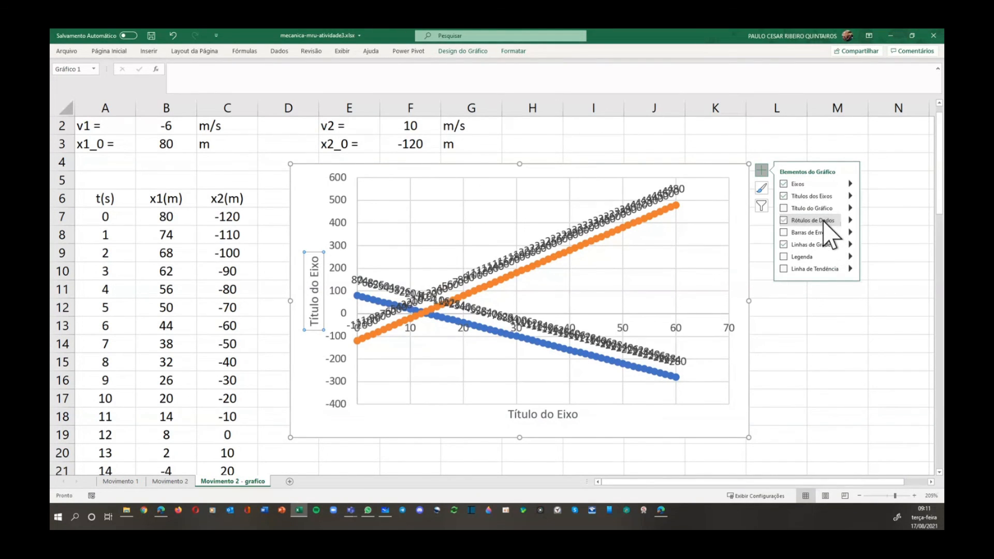
pyautogui.click(824, 221)
pyautogui.click(823, 257)
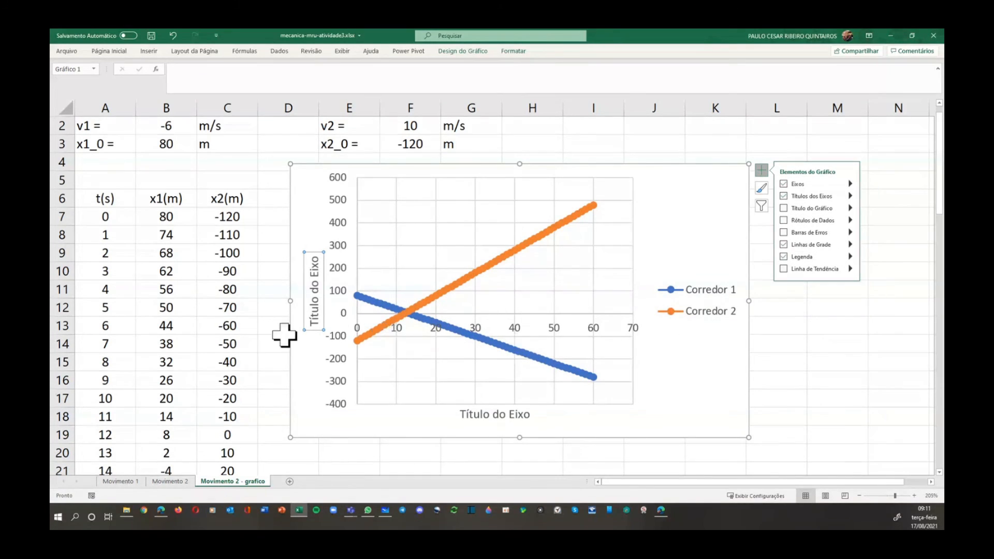
# Set the chart's vertical axis title to x(m).
pyautogui.click(317, 322)
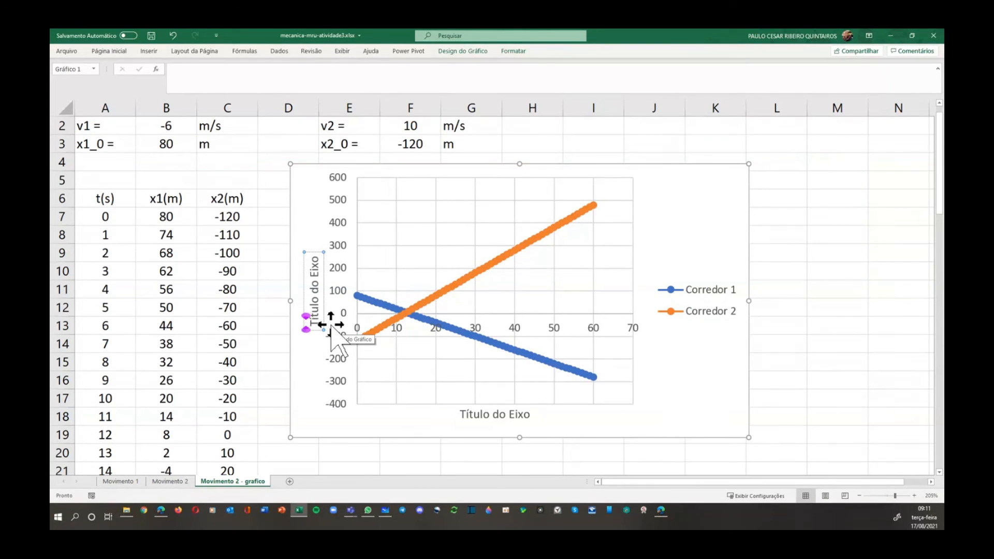
pyautogui.hotkey('shift', 'End')
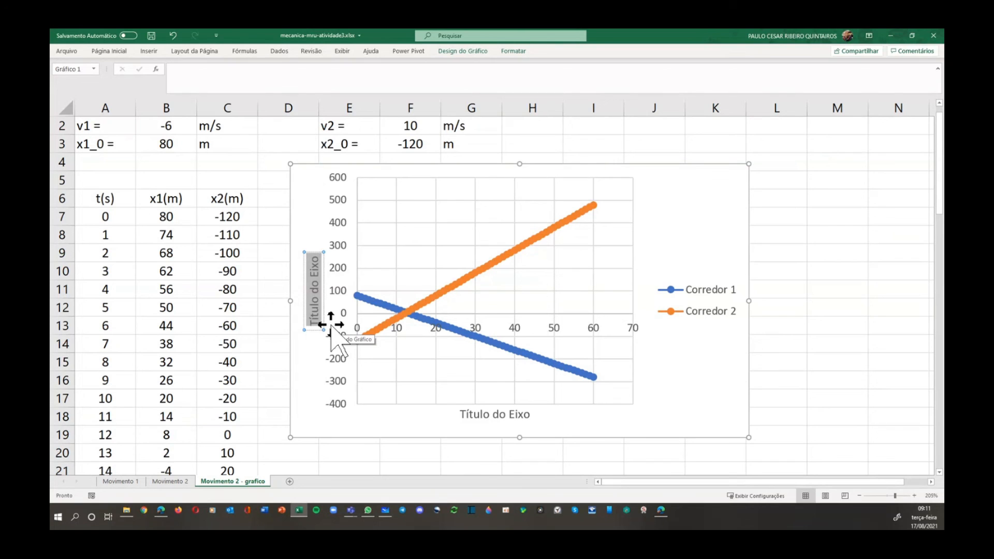
pyautogui.write('x(m')
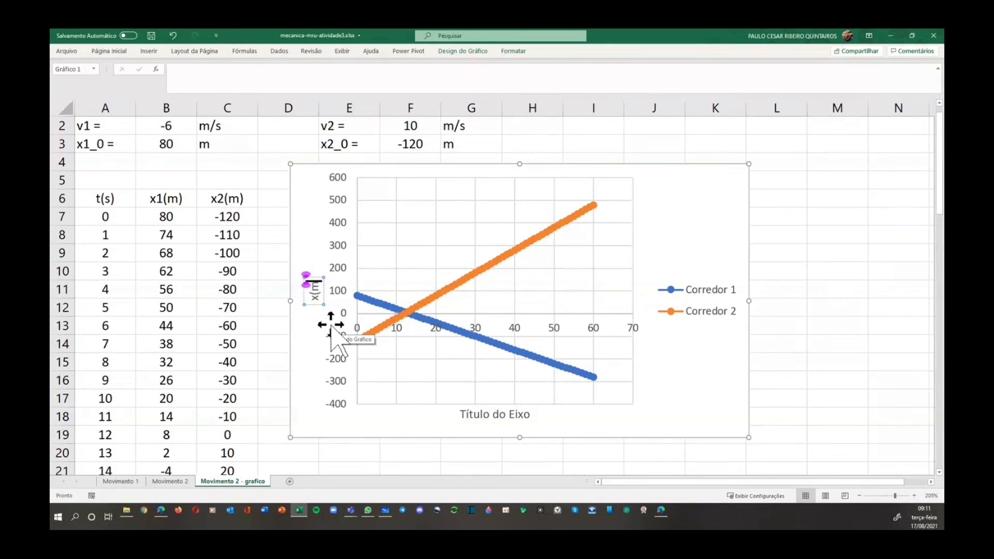
pyautogui.write(')')
# Set the chart's horizontal axis title to t(s).
pyautogui.click(500, 415)
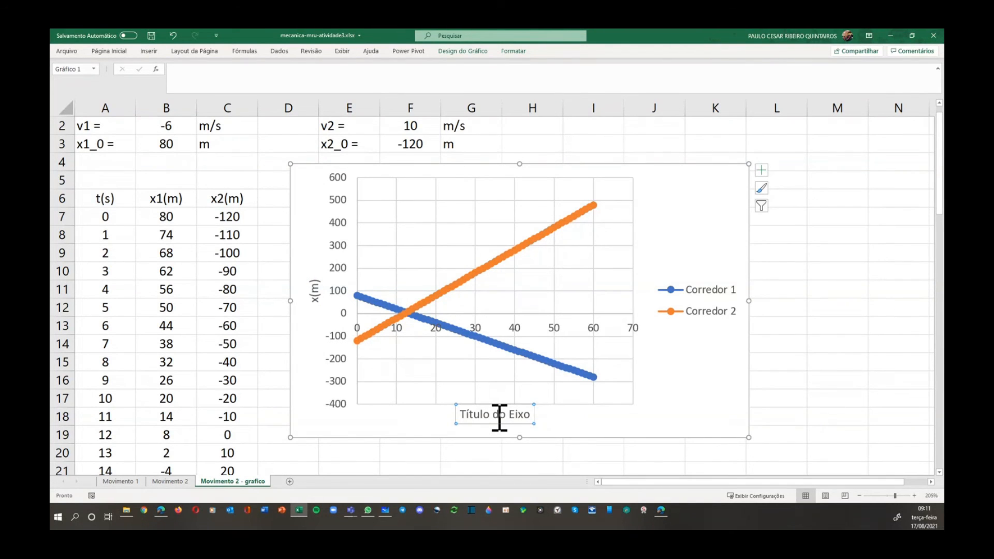
pyautogui.click(500, 416)
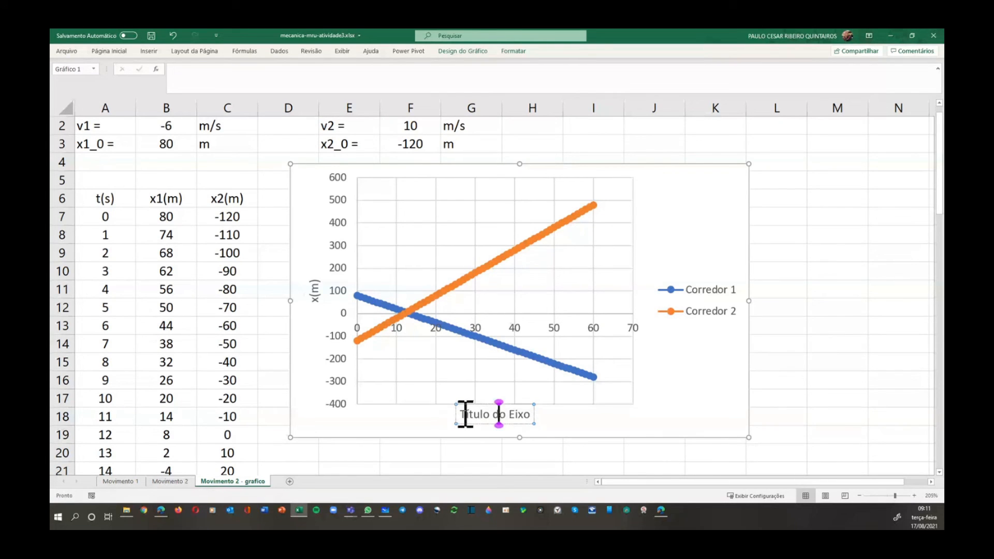
pyautogui.moveTo(462, 414); pyautogui.dragTo(527, 414)
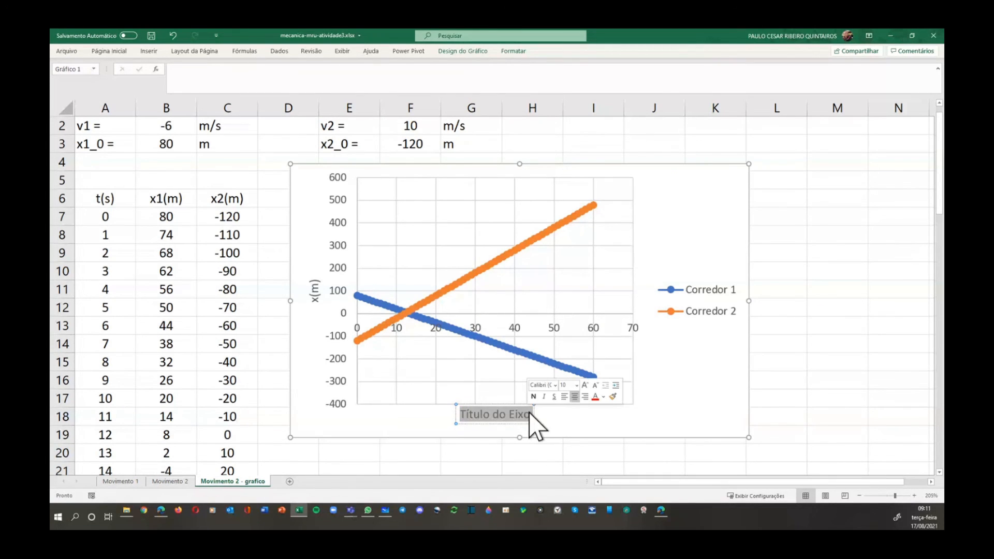
pyautogui.write('t(s)')
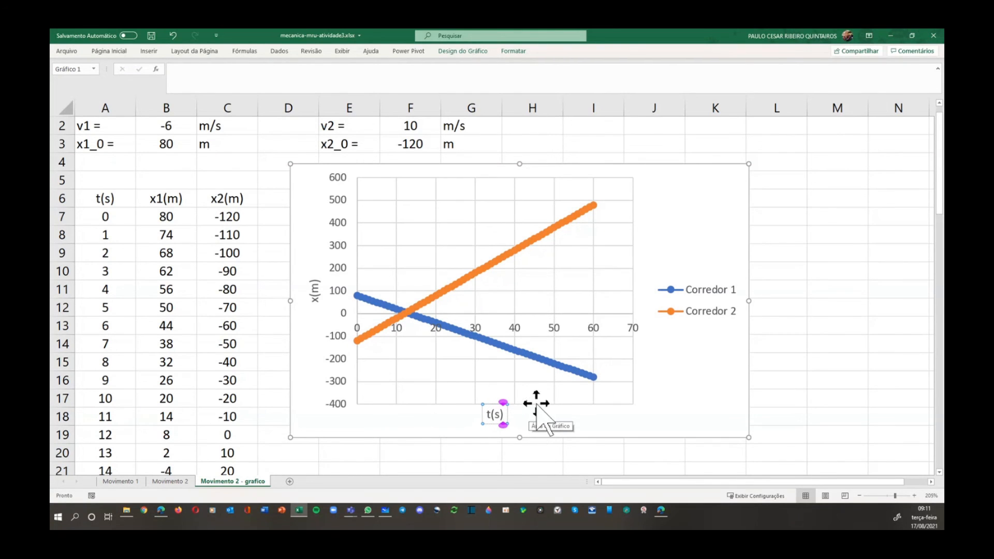
pyautogui.click(824, 214)
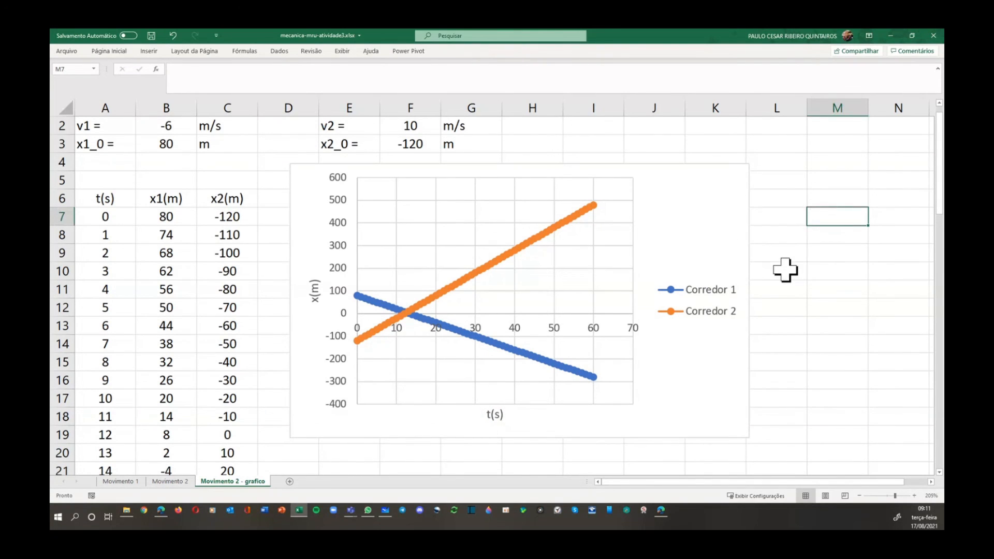
# Change the time formula in A8 to =A7+0,2.
pyautogui.moveTo(408, 313)
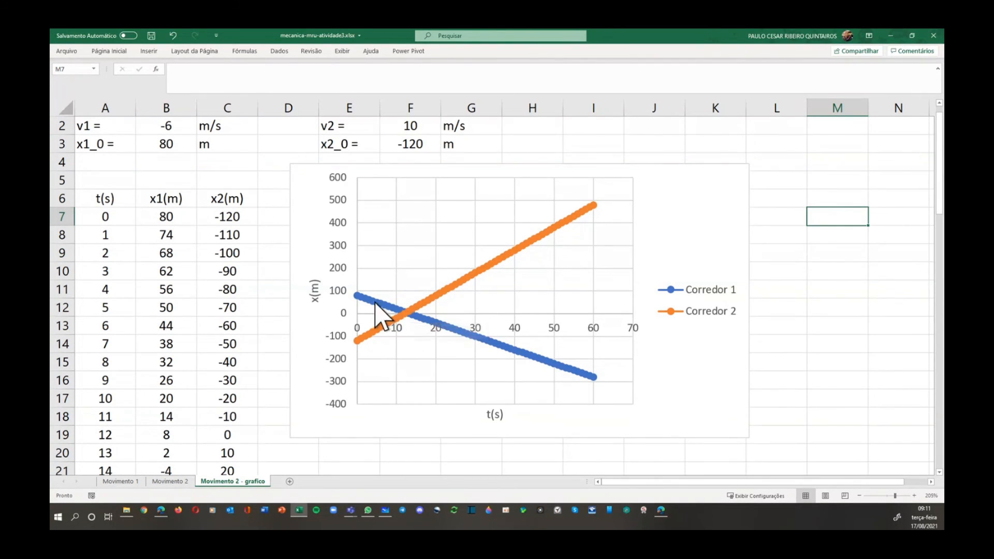
pyautogui.click(117, 236)
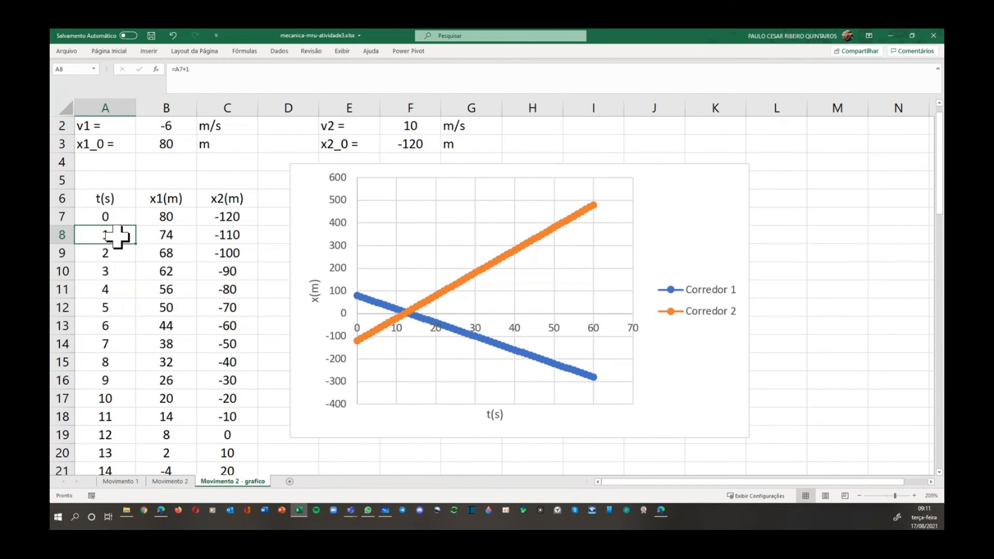
pyautogui.click(213, 73)
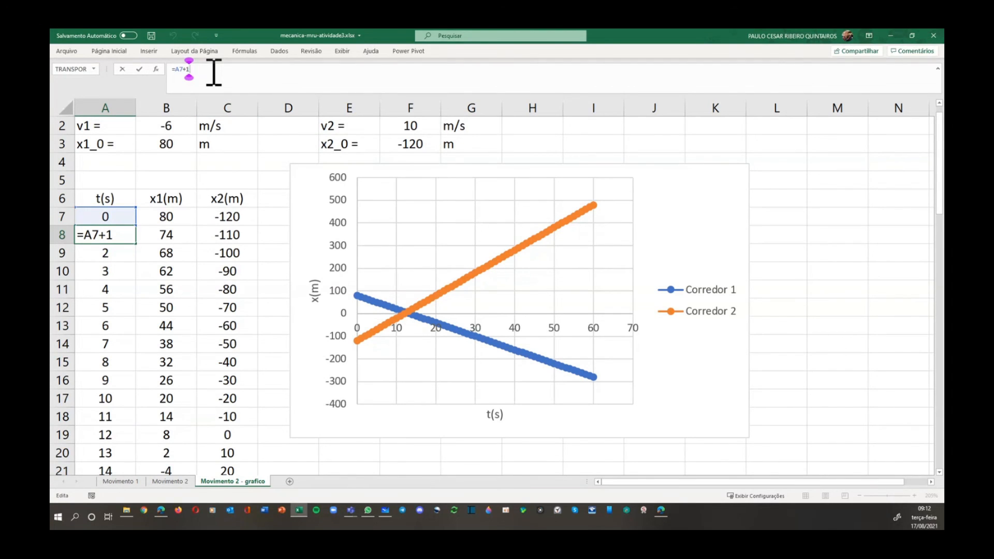
pyautogui.press('BackSpace')
pyautogui.write('2')
pyautogui.press('Return')
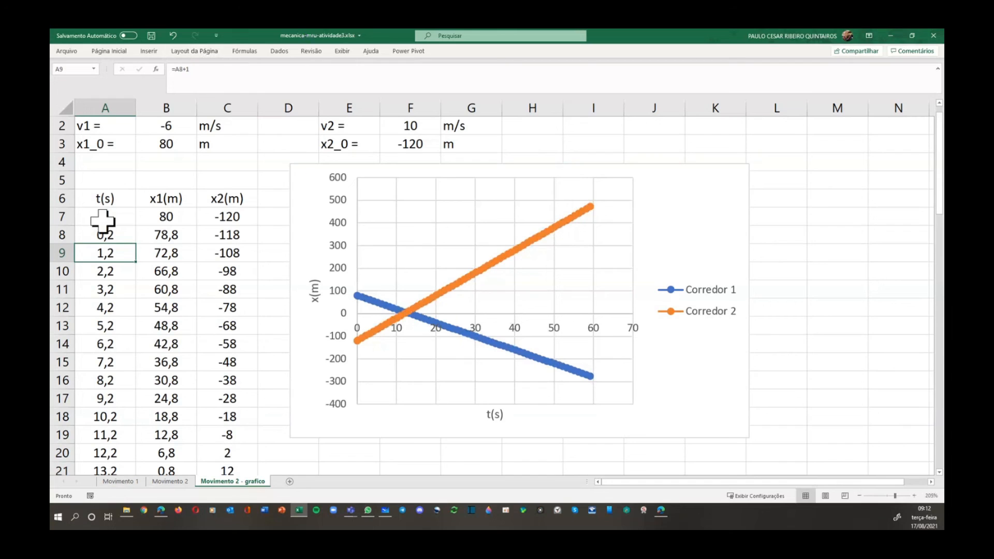
# Fill the 0,2 s time increment from A8 down to A67.
pyautogui.click(120, 238)
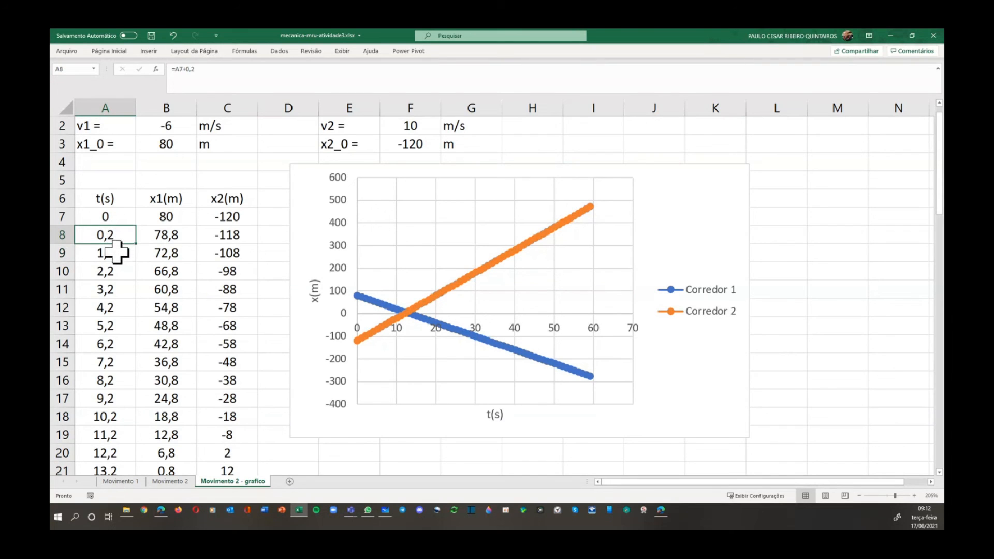
pyautogui.click(119, 253)
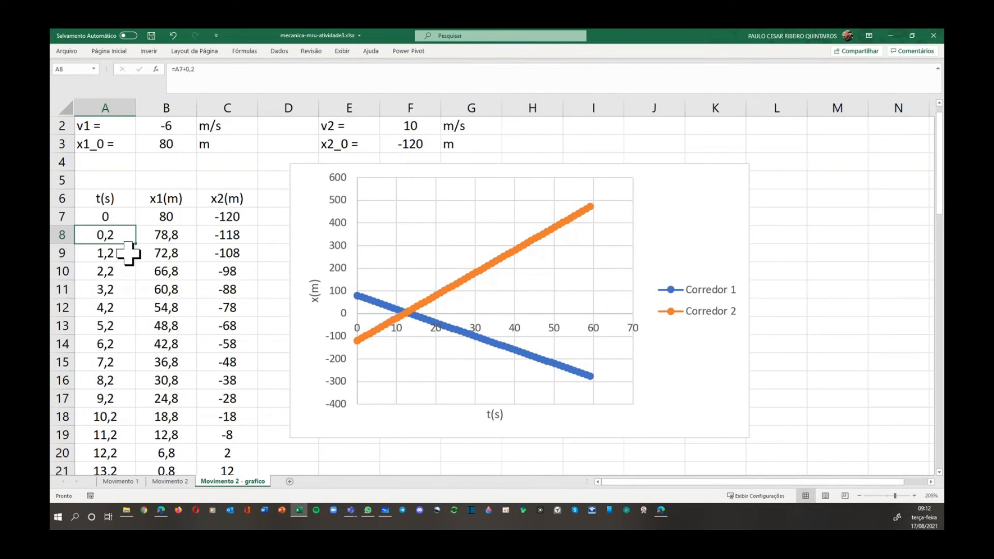
pyautogui.click(120, 238)
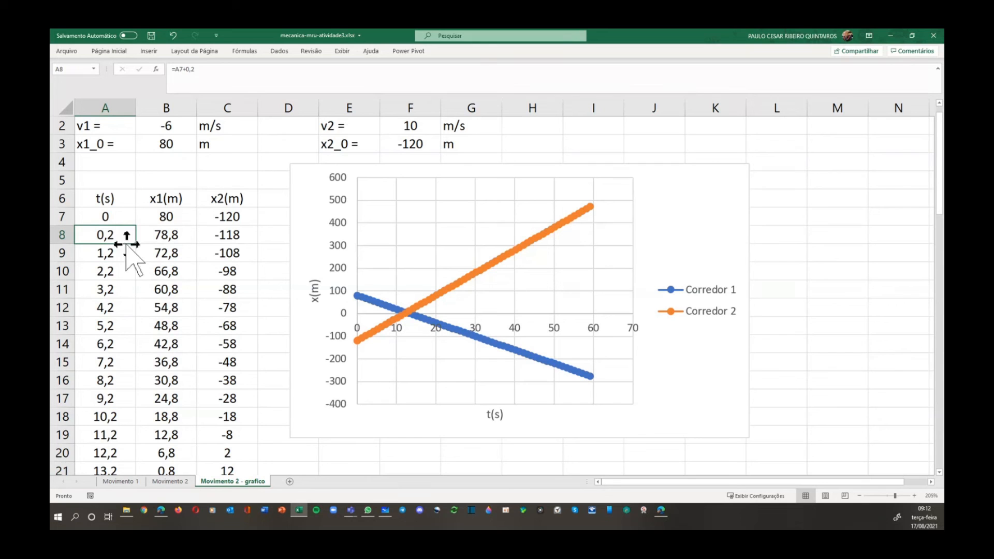
pyautogui.moveTo(136, 243); pyautogui.dragTo(116, 435)
pyautogui.scroll(8, 260, 359)
pyautogui.scroll(8, 260, 359)
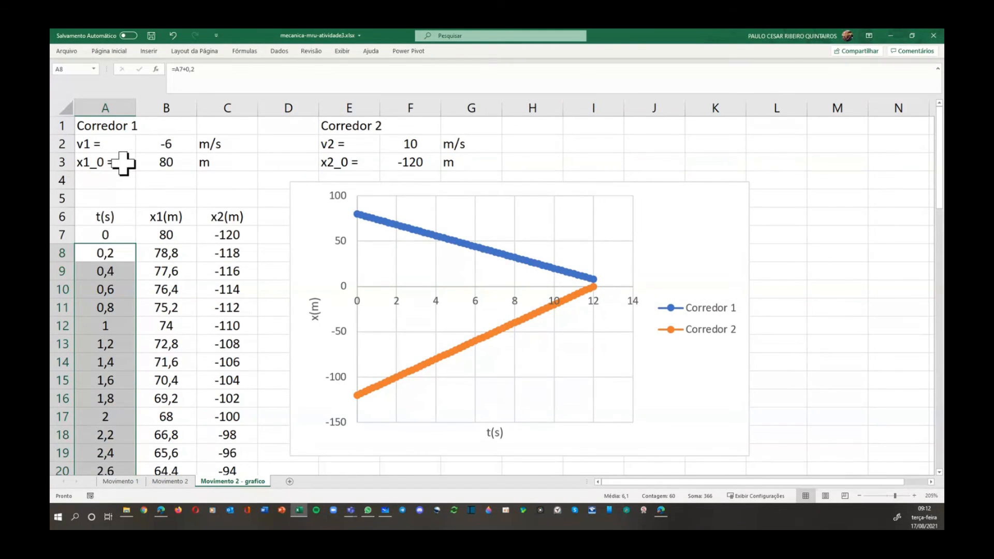
# Change the time formula in A8 to =A7+0,5.
pyautogui.click(106, 256)
pyautogui.click(202, 69)
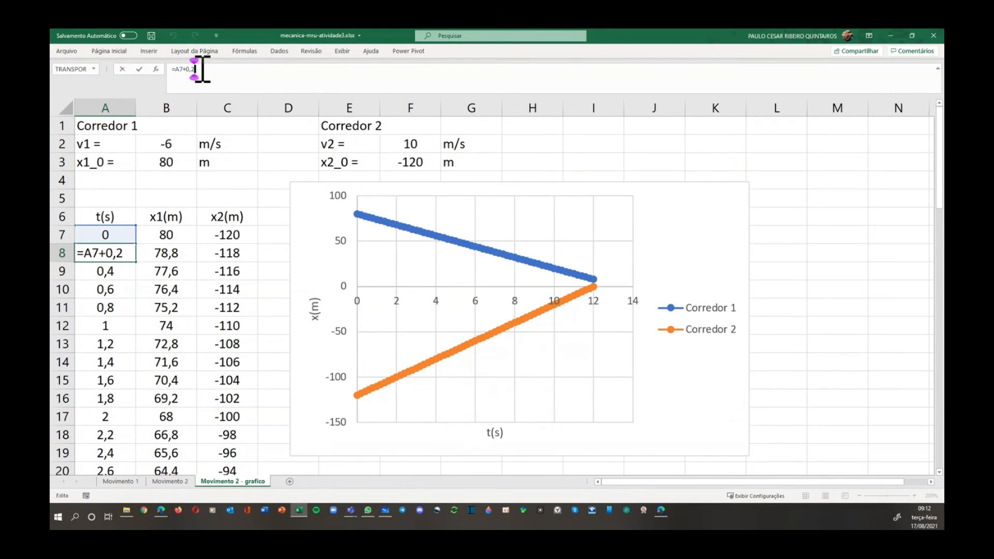
pyautogui.press('BackSpace')
pyautogui.press('BackSpace')
pyautogui.write('5')
pyautogui.press('Return')
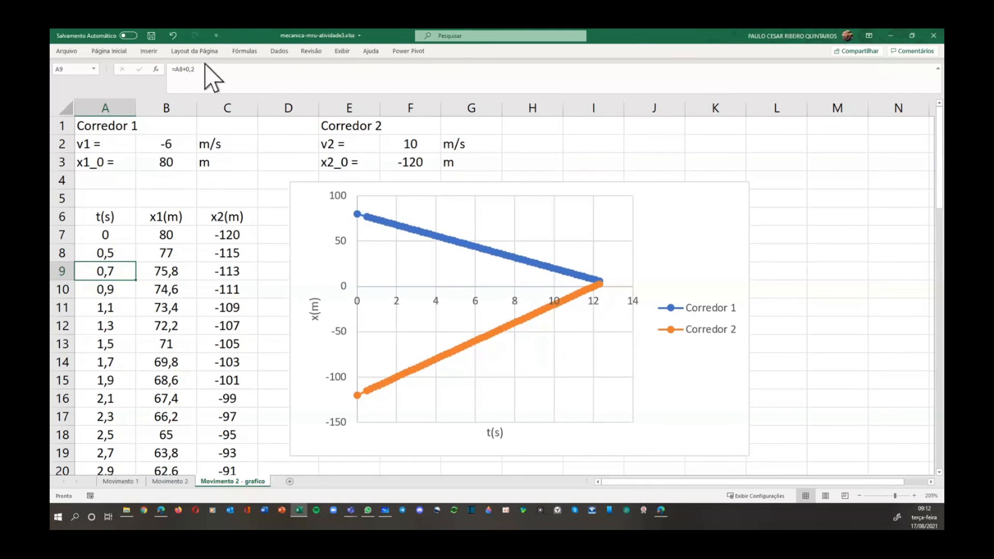
# Fill the 0,5 s time increment from A8 down to A67.
pyautogui.click(110, 253)
pyautogui.moveTo(136, 261); pyautogui.dragTo(117, 440)
pyautogui.scroll(16, 384, 347)
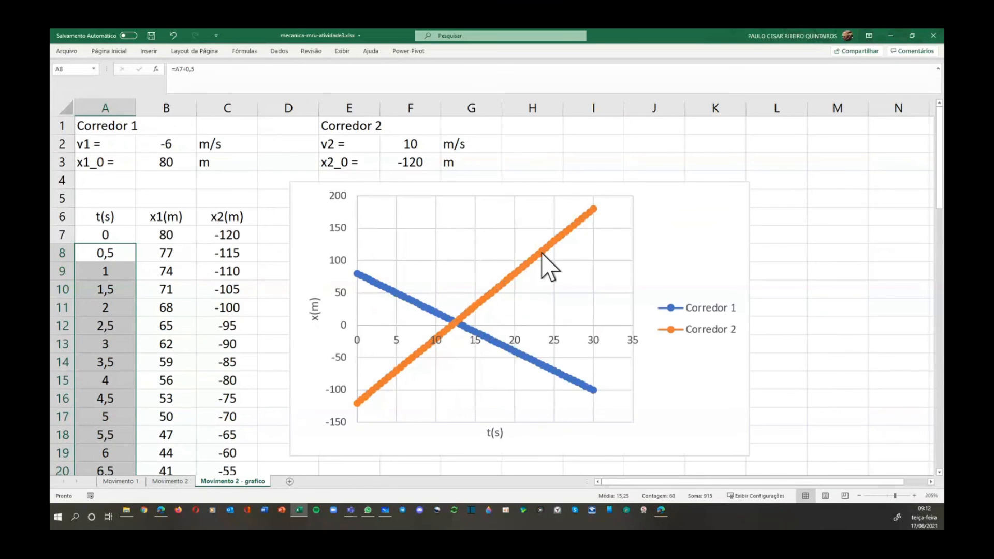
# Examine the Corredor 2 data point where the two runners' lines cross in the chart.
pyautogui.click(458, 321)
pyautogui.moveTo(456, 324)
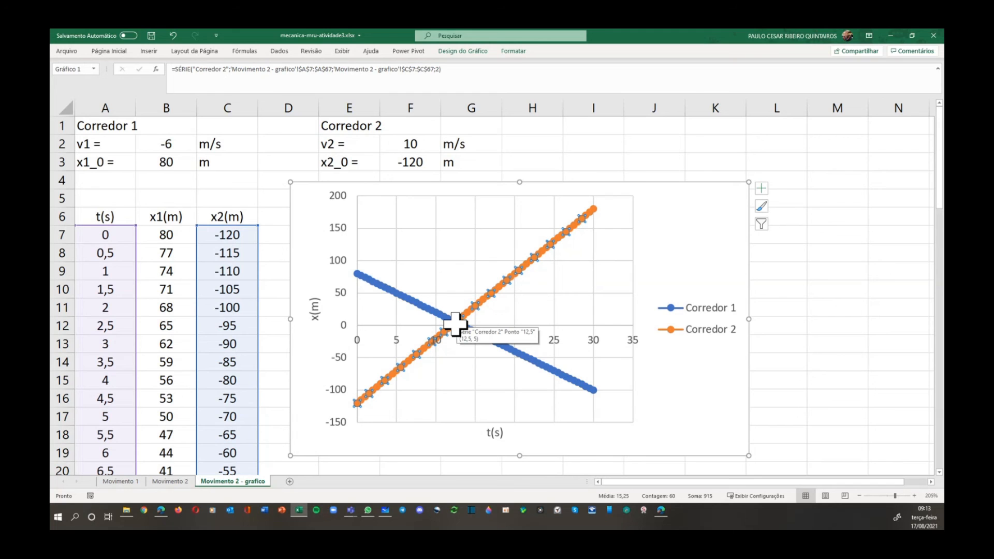
pyautogui.scroll(5, 456, 324)
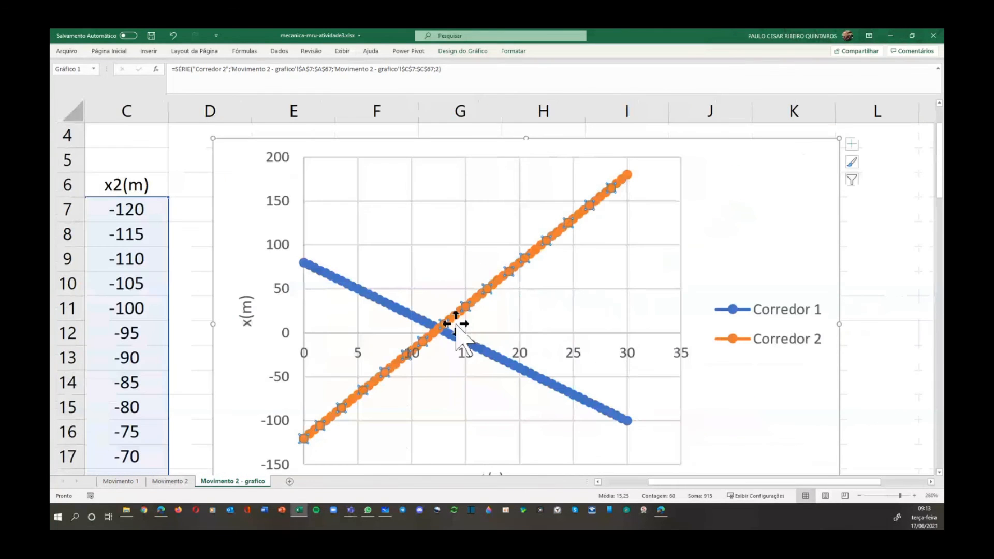
pyautogui.scroll(2, 531, 297)
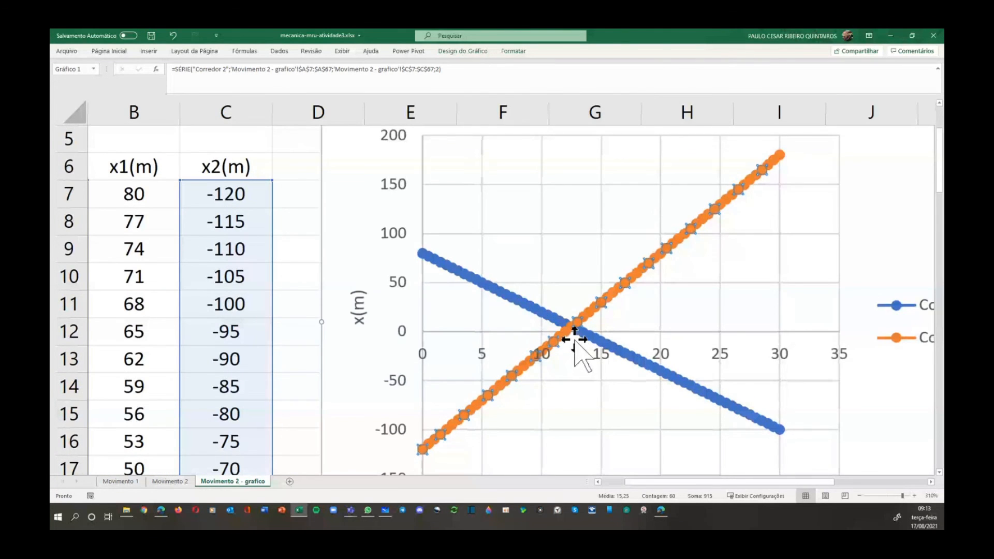
pyautogui.click(571, 332)
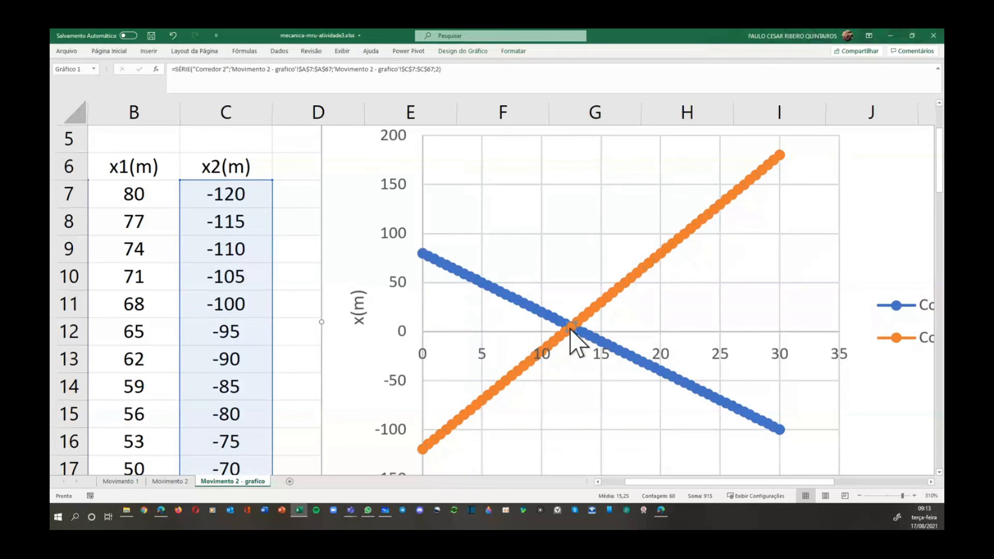
pyautogui.rightClick(571, 331)
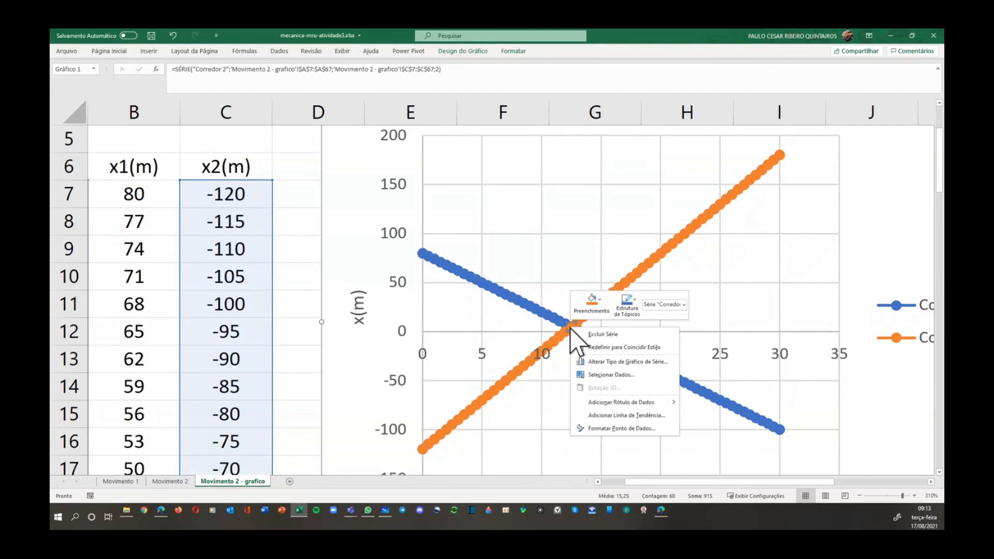
pyautogui.press('Escape')
pyautogui.doubleClick(571, 328)
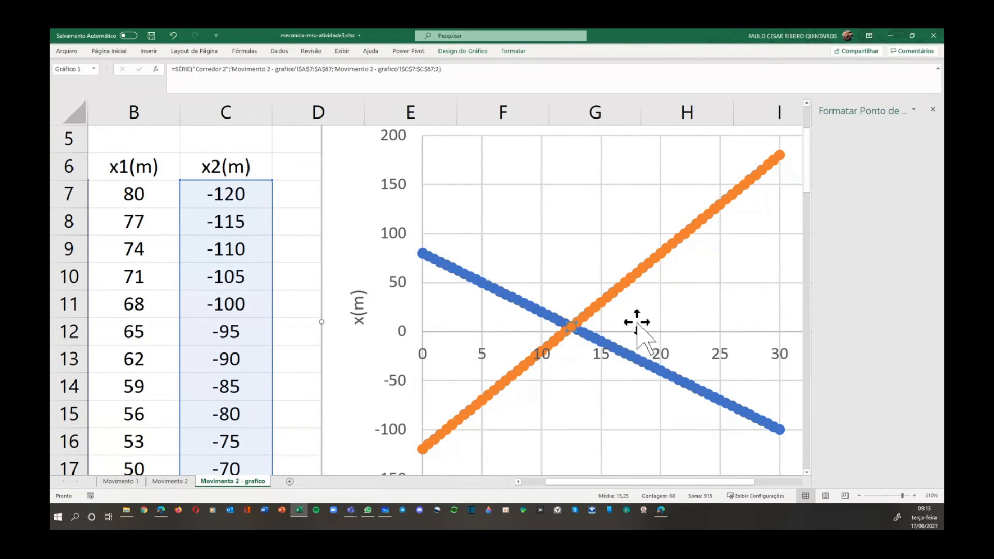
pyautogui.click(933, 109)
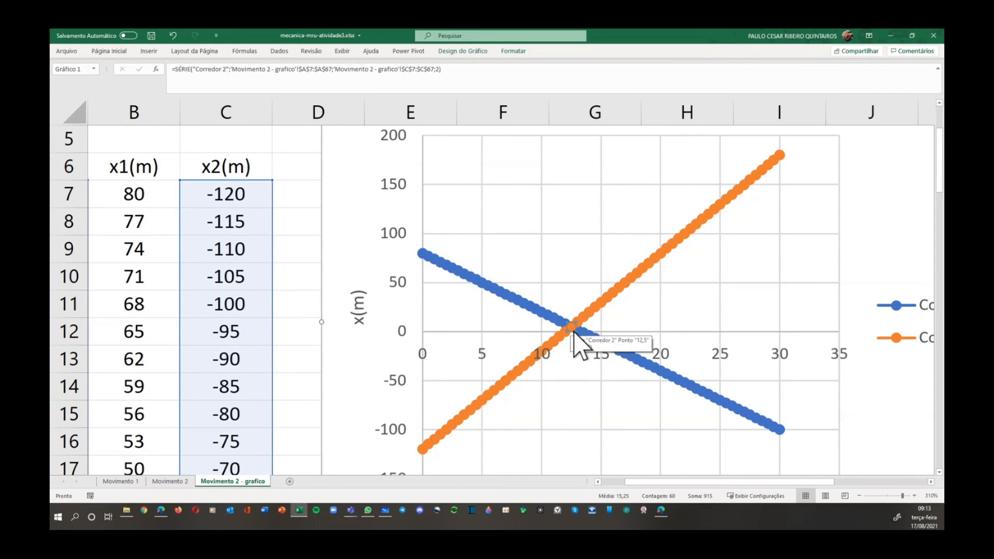
# Zoom the sheet out to 190% to view the whole two-runner chart beside its time and position table.
pyautogui.scroll(-2, 285, 322)
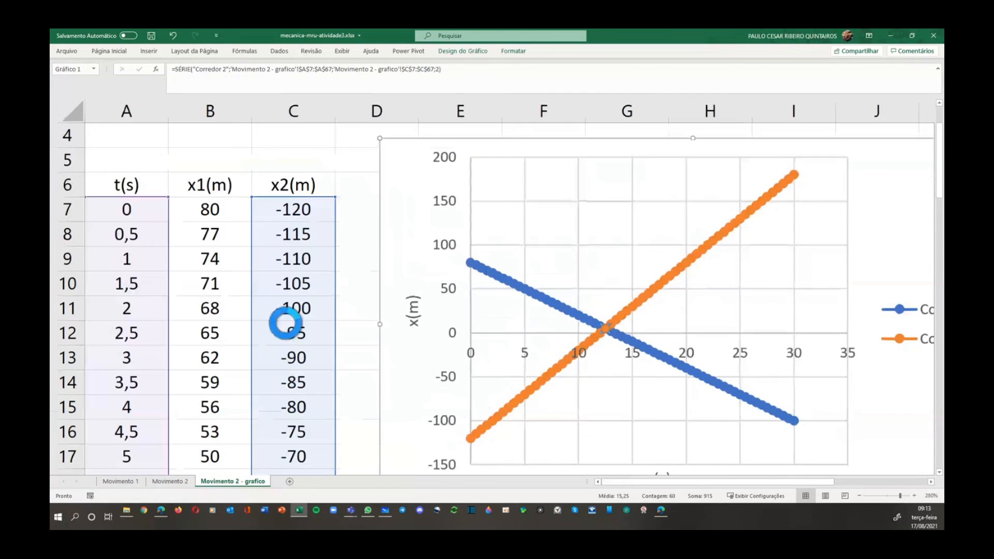
pyautogui.scroll(-6, 285, 321)
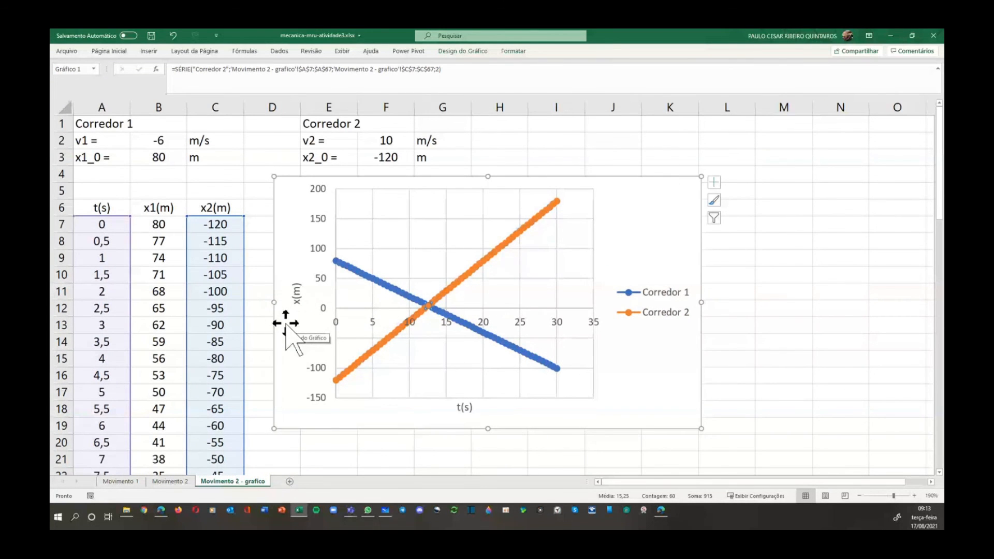
pyautogui.click(285, 325)
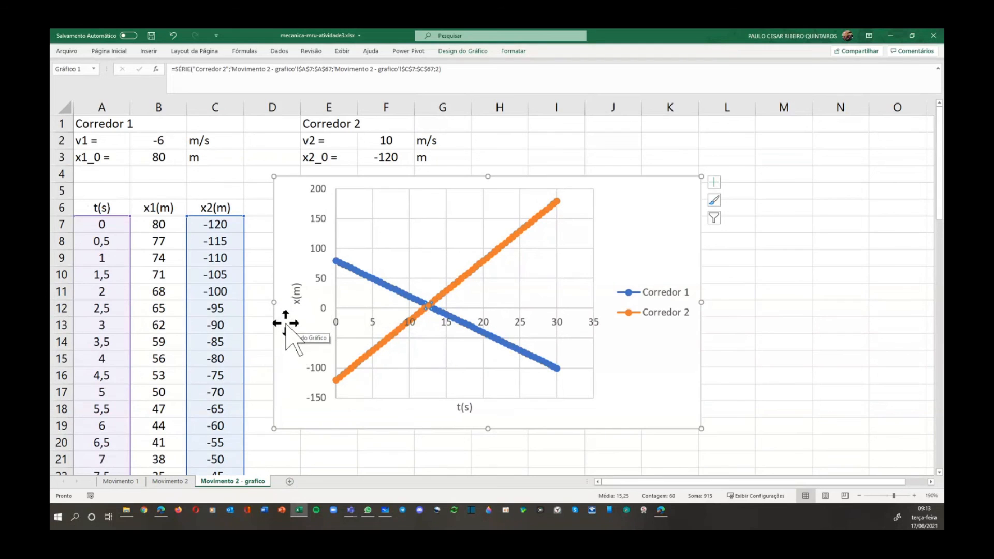